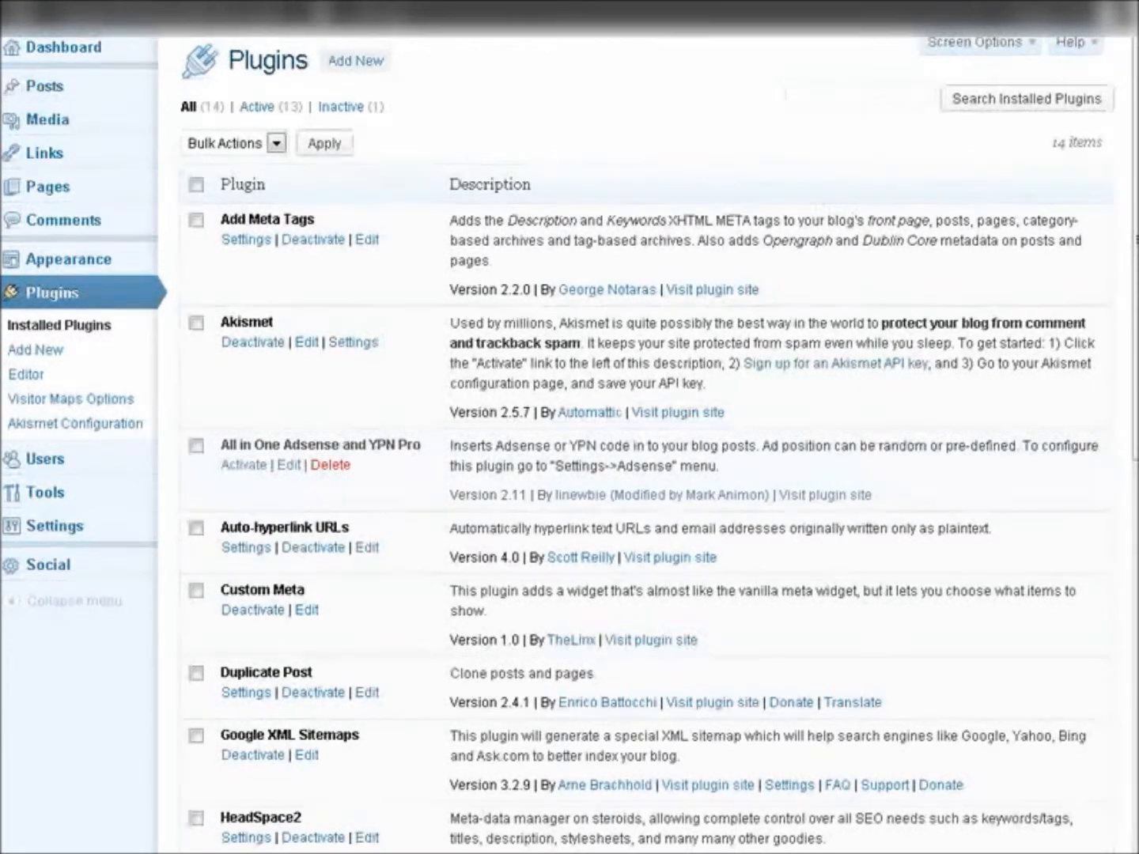
# Step: Search the plugin directory for "duplicator" to find a new plugin to add
pyautogui.click(21, 353)
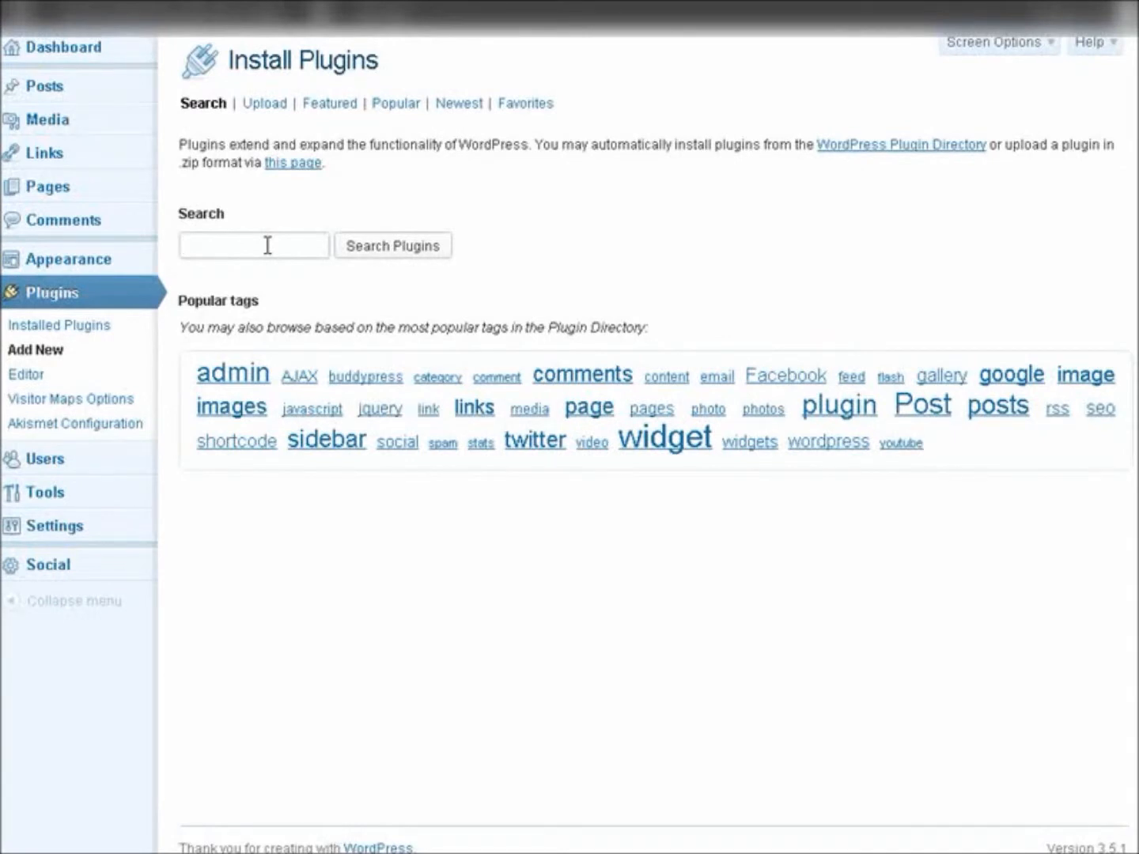
pyautogui.write('duplicat')
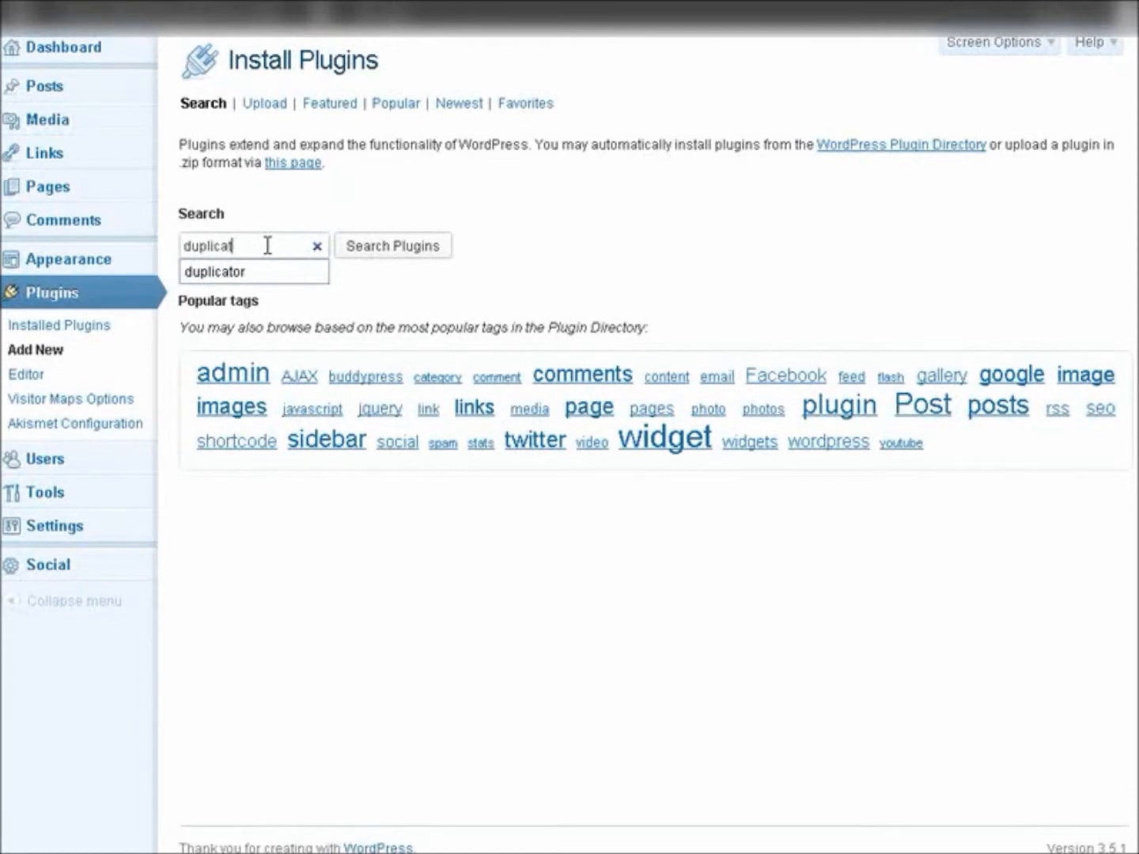
pyautogui.write('or')
pyautogui.press('Return')
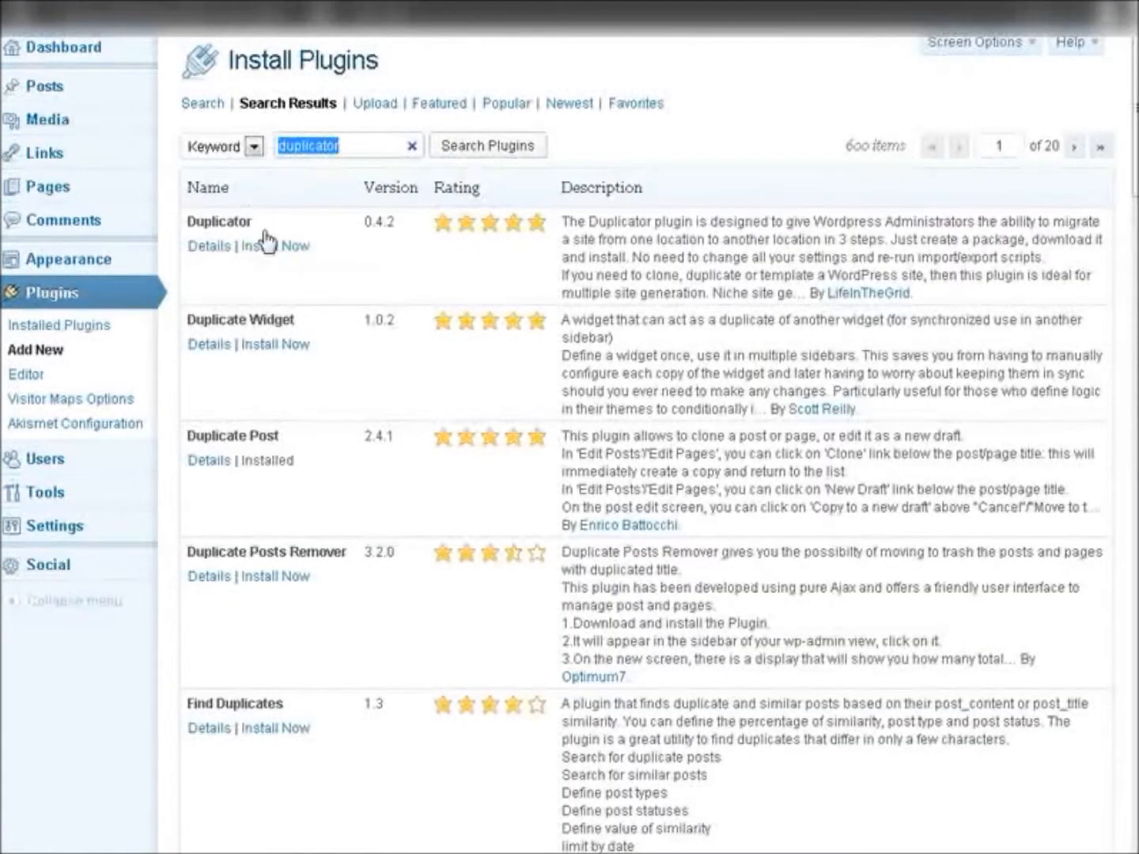
# Step: Install the Duplicator 0.4.2 plugin from the search results and activate it
pyautogui.click(274, 247)
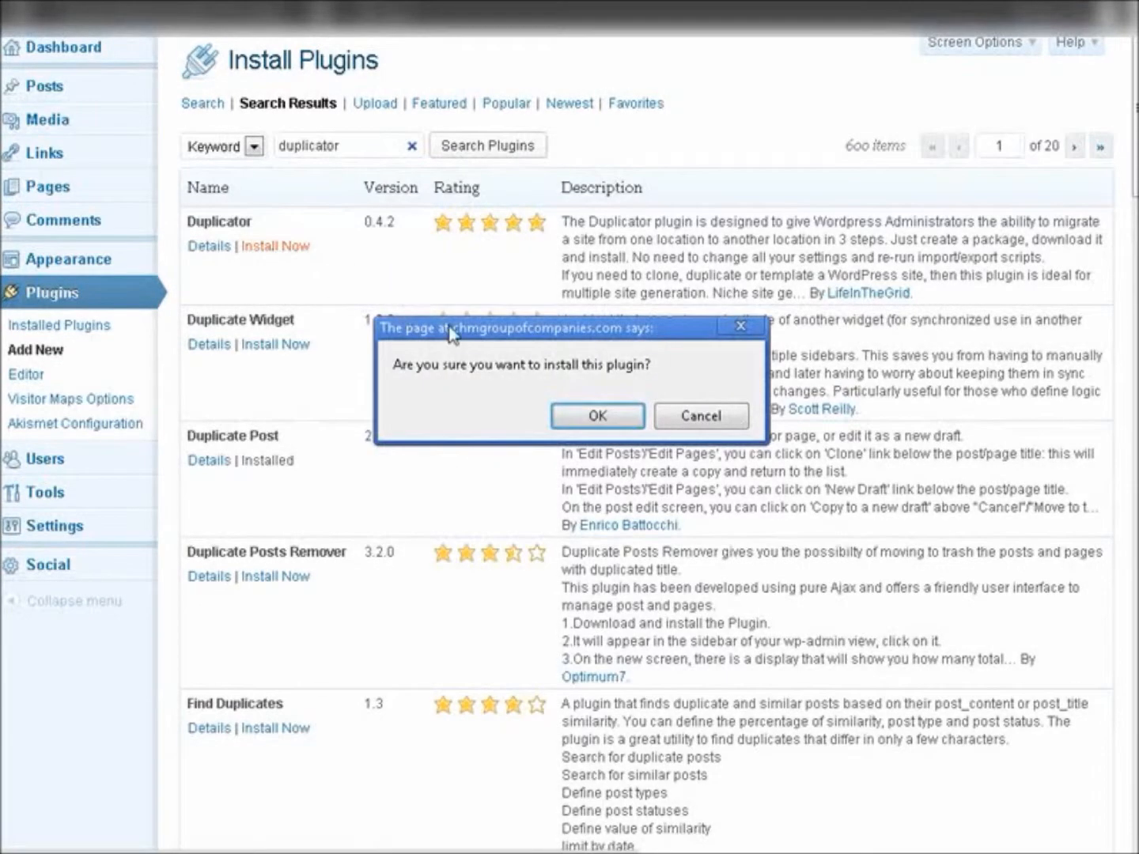
pyautogui.click(589, 416)
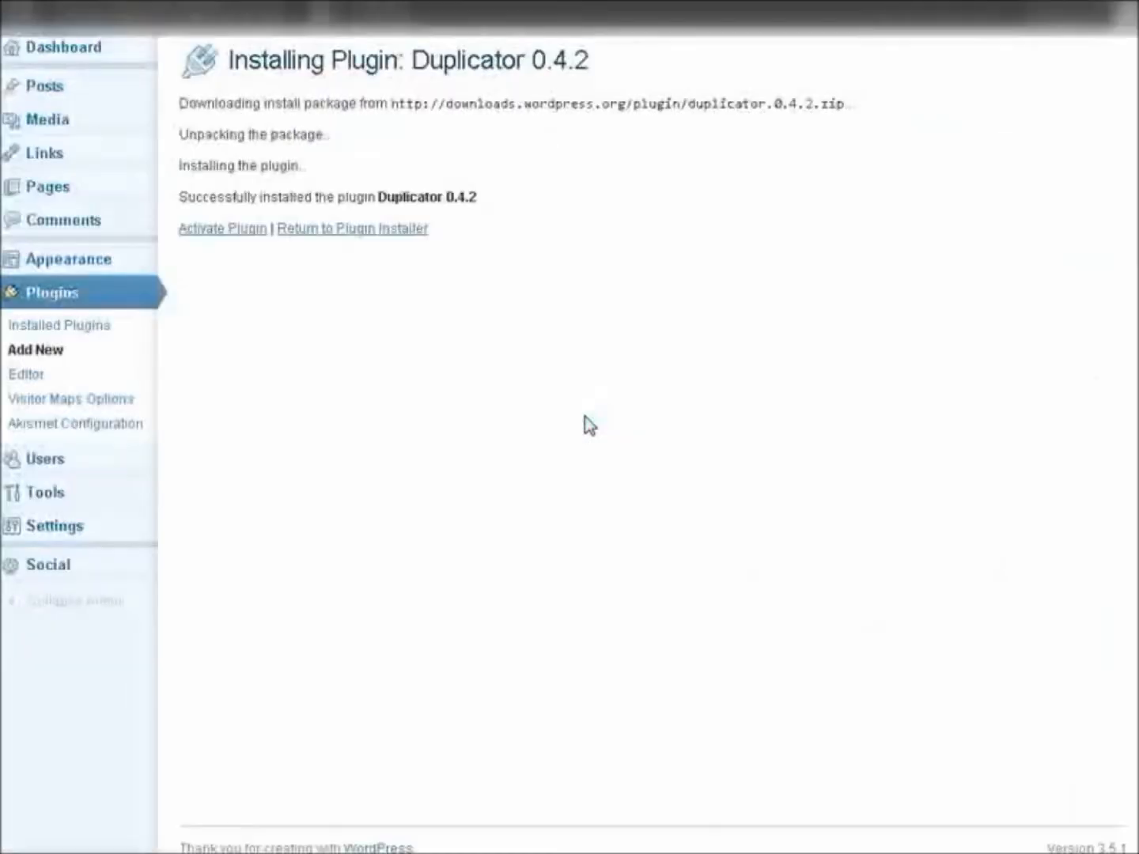
pyautogui.click(218, 232)
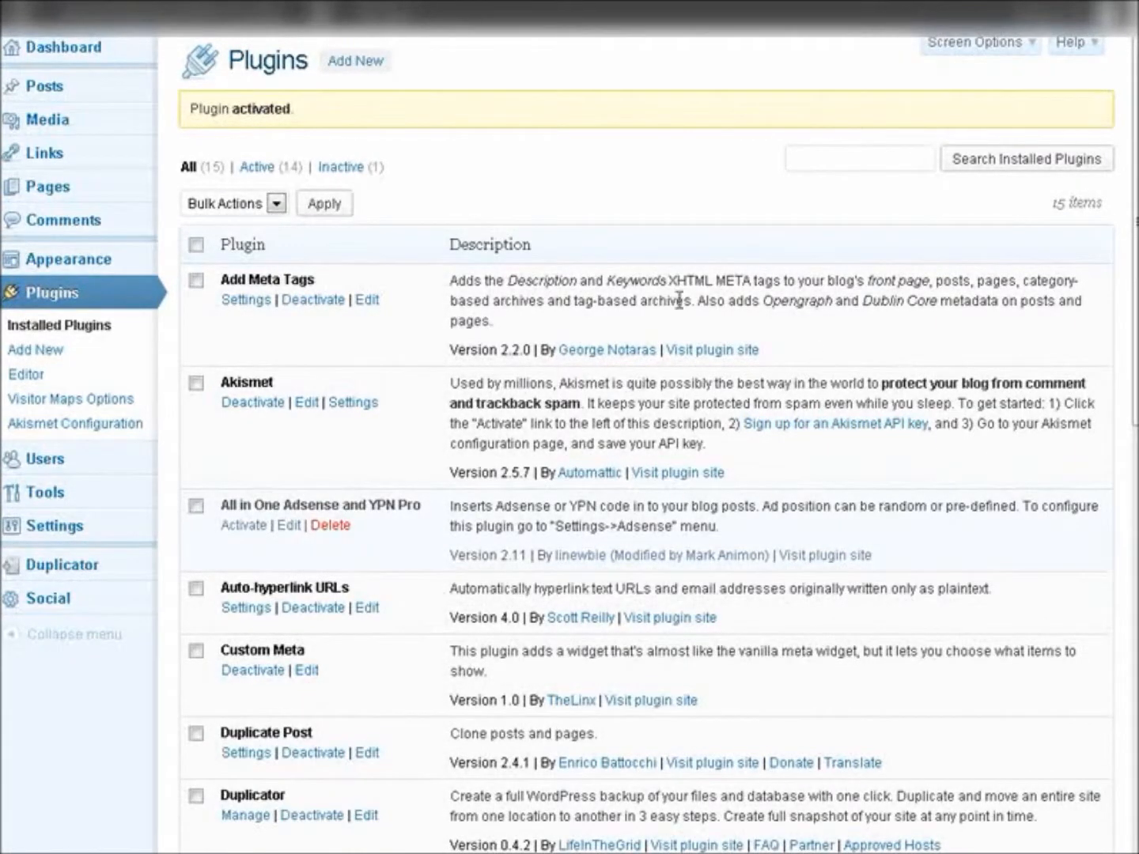
# Step: Open the Duplicator dashboard and review the server's compatibility with the plugin in the system status report
pyautogui.moveTo(75, 580)
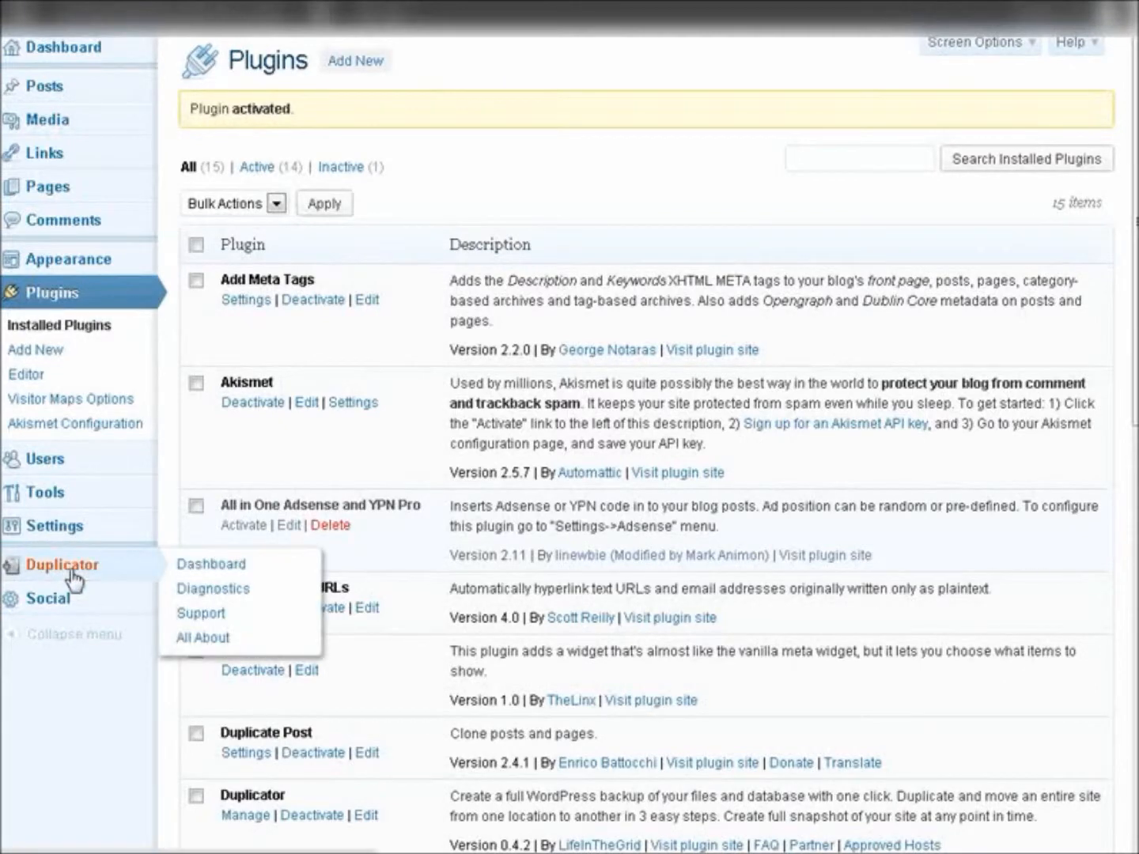
pyautogui.click(181, 569)
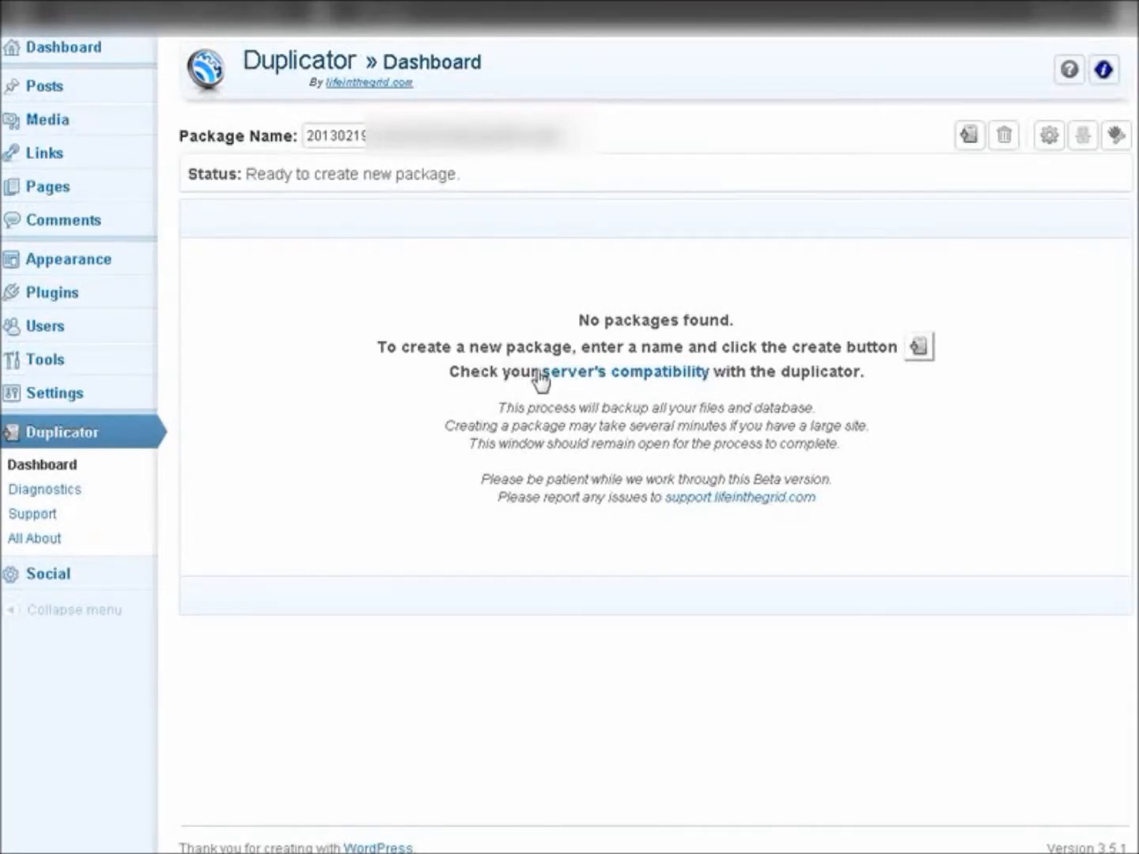
pyautogui.click(645, 372)
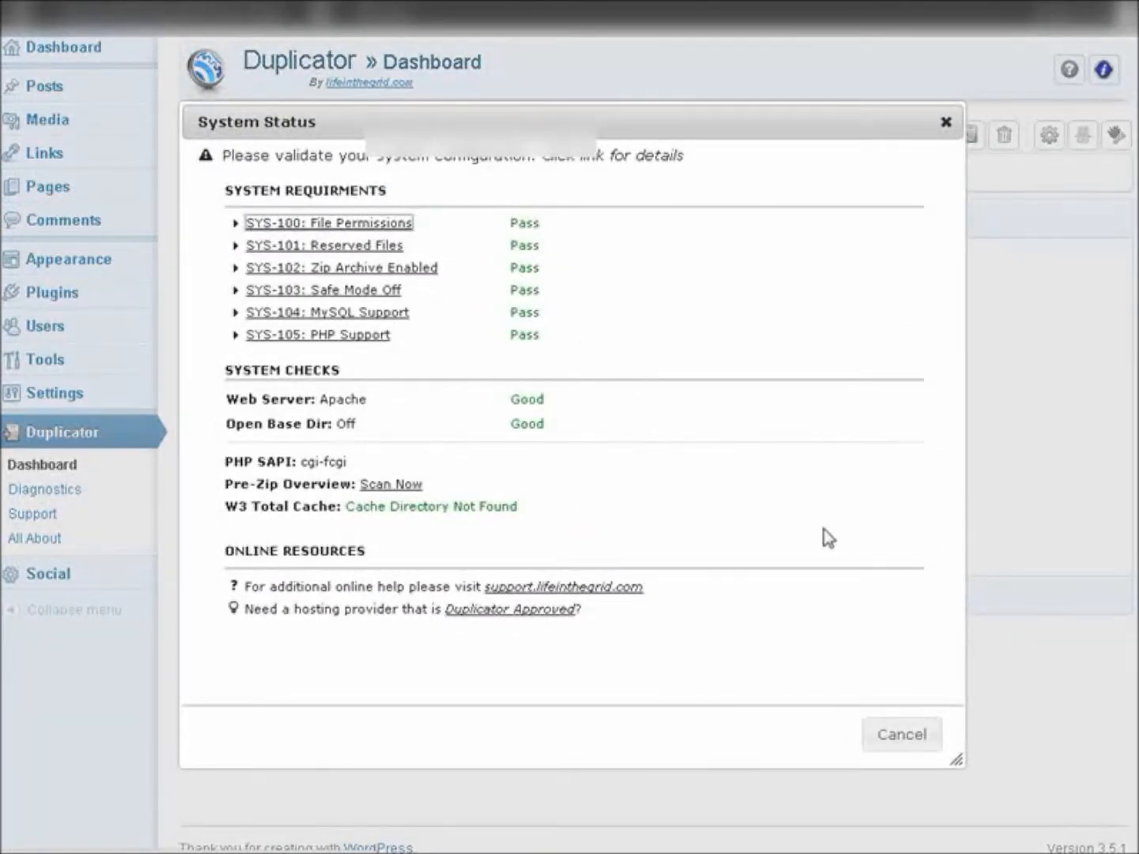
pyautogui.click(1022, 530)
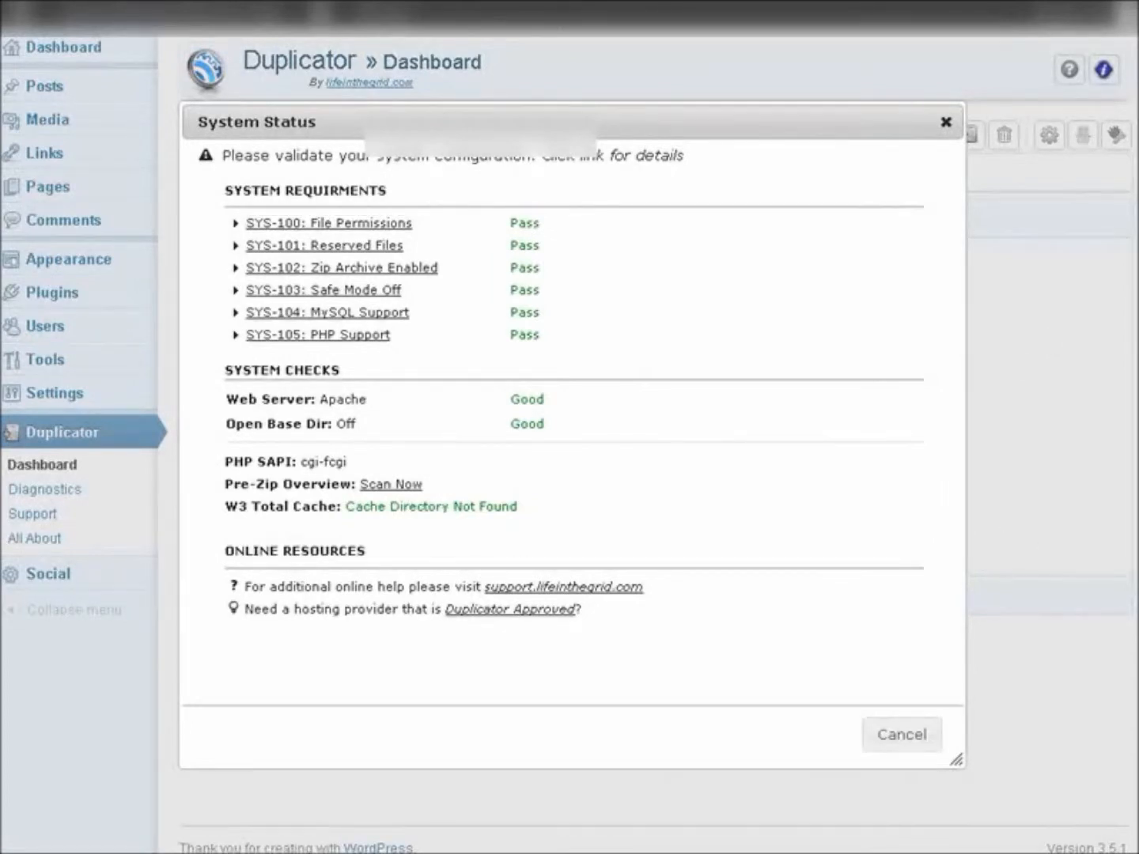
pyautogui.click(944, 123)
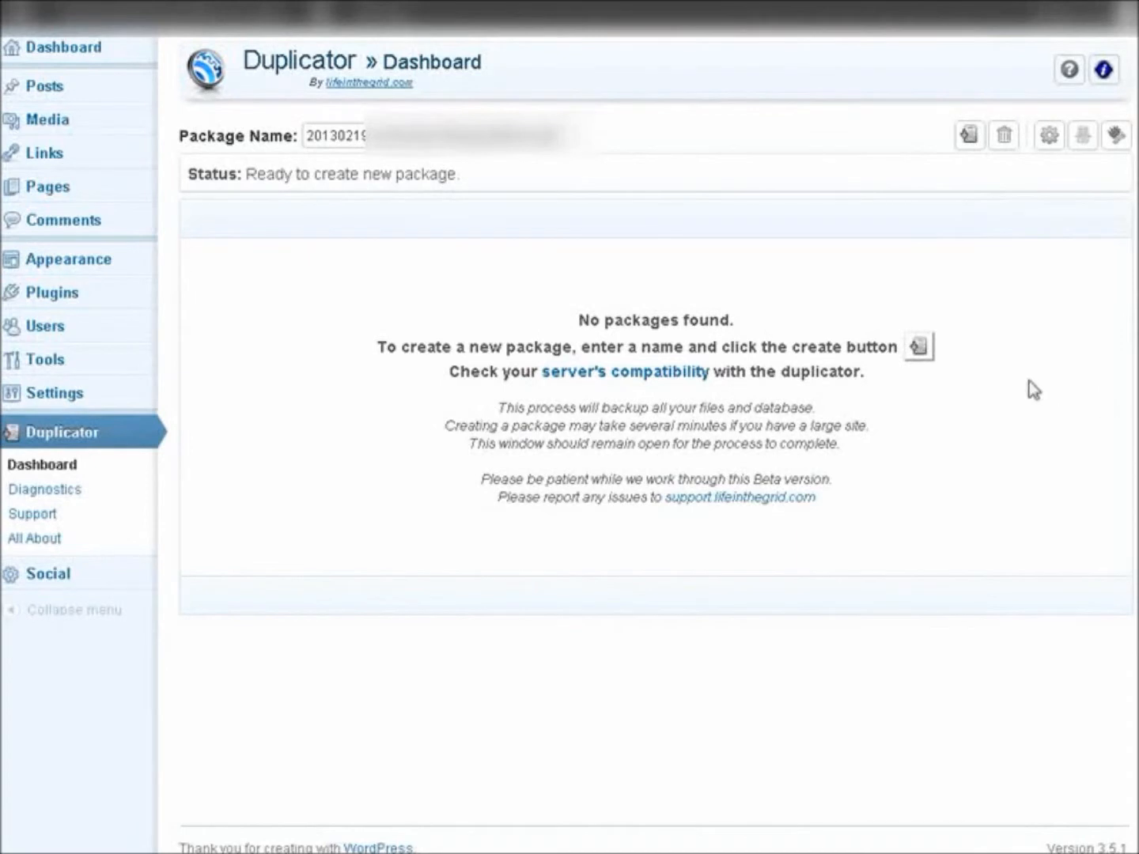
# Step: Start a new Duplicator package, perform the pre-zip scan and create the package set under the default name
pyautogui.click(919, 348)
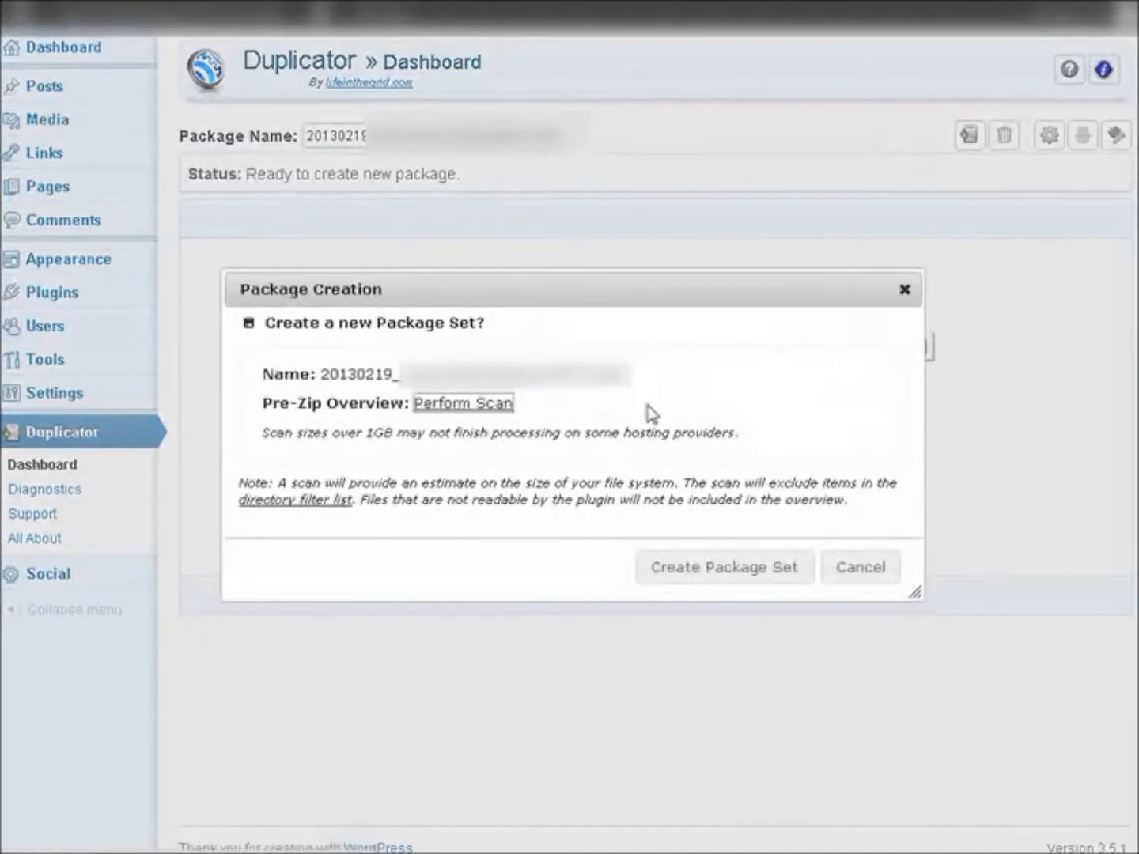
pyautogui.click(481, 405)
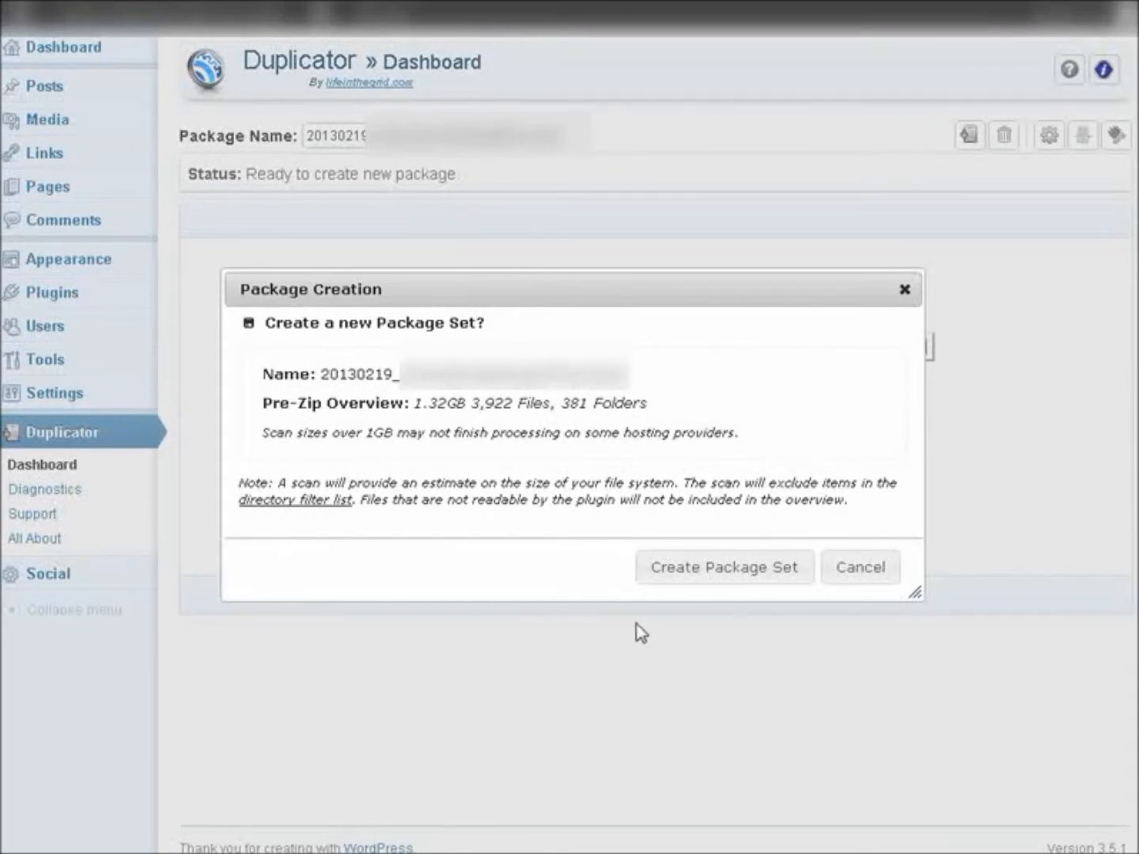
pyautogui.click(726, 570)
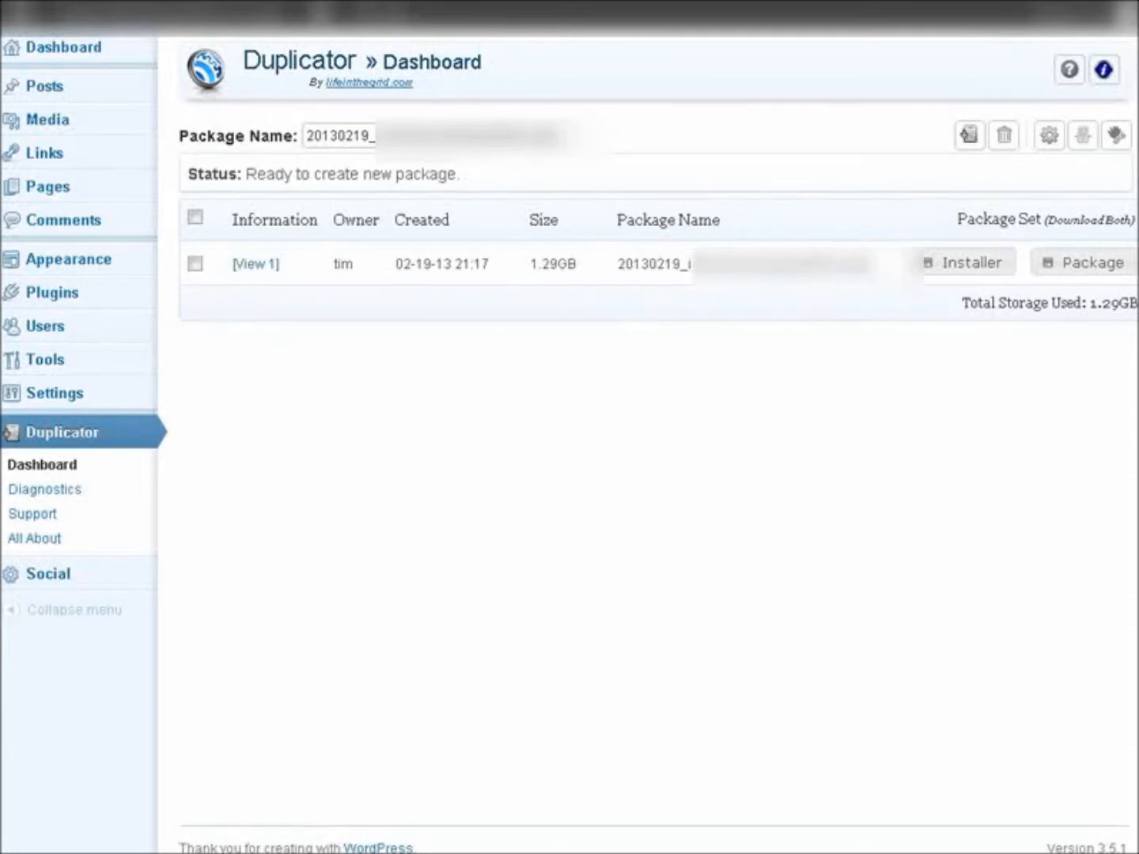
# Step: Download both the installer file and the zip package of the new package set, and show the browser's downloads
pyautogui.click(966, 269)
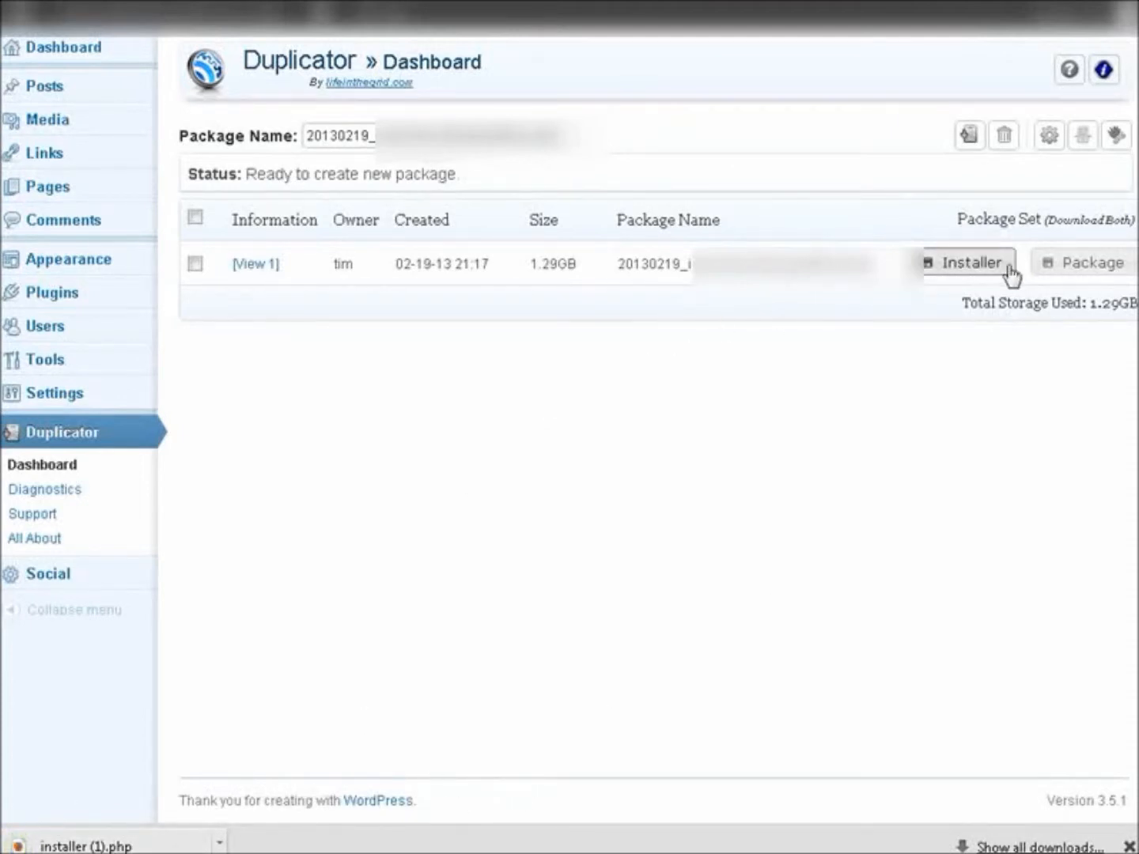
pyautogui.click(1099, 265)
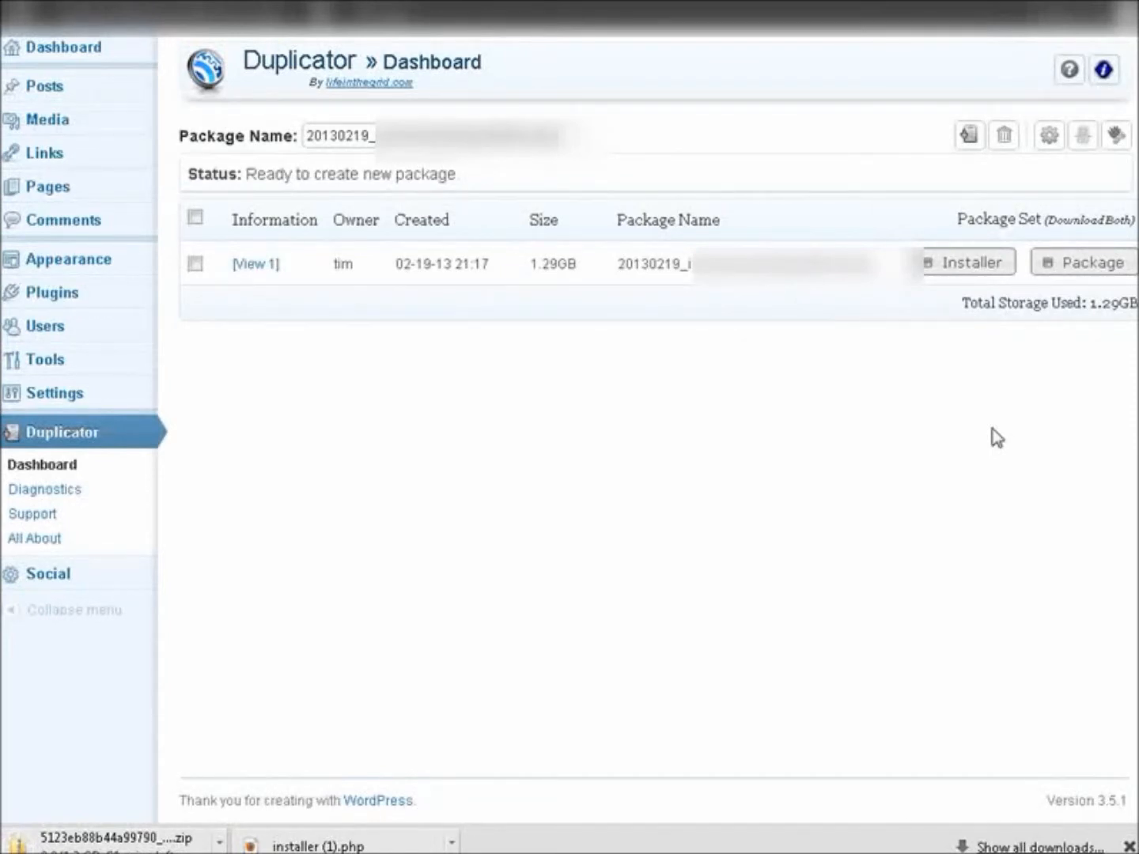
pyautogui.hotkey('ctrl', 'j')
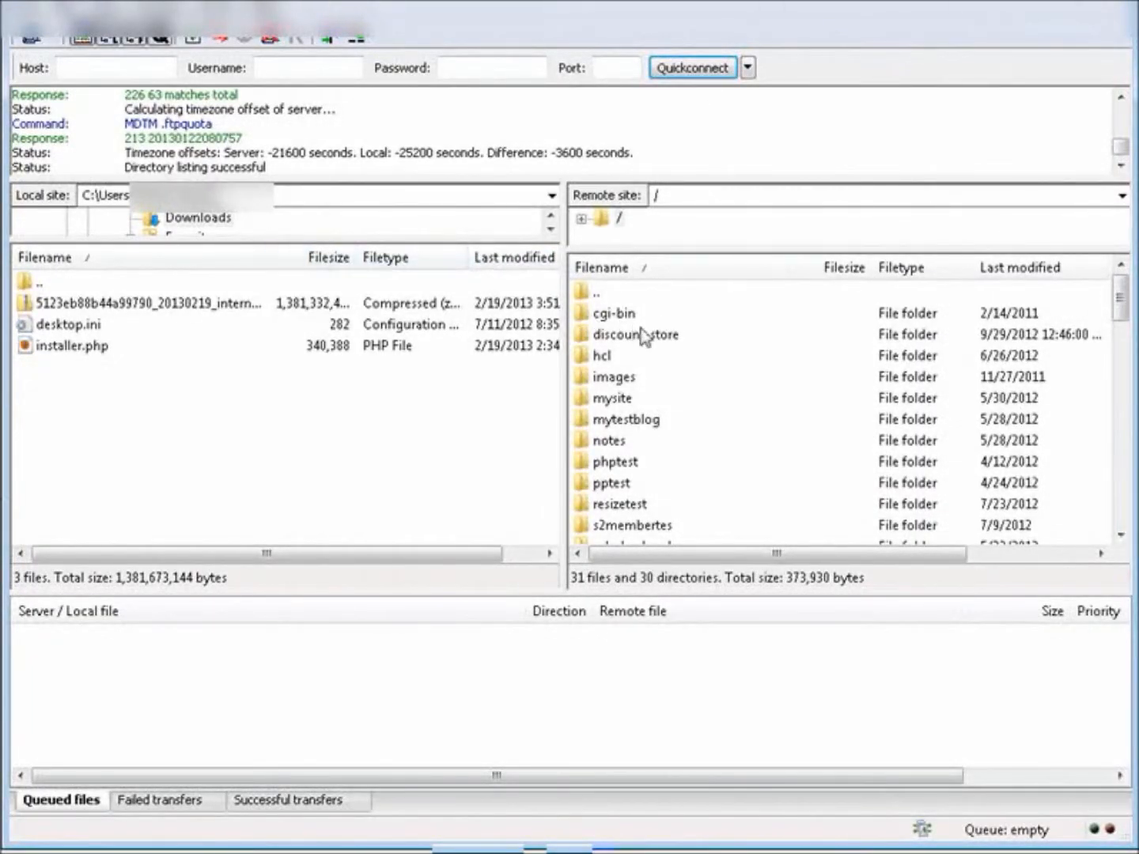
# Step: Switch to the FTP client and create a directory named testblog in the root of the remote site
pyautogui.click(617, 299)
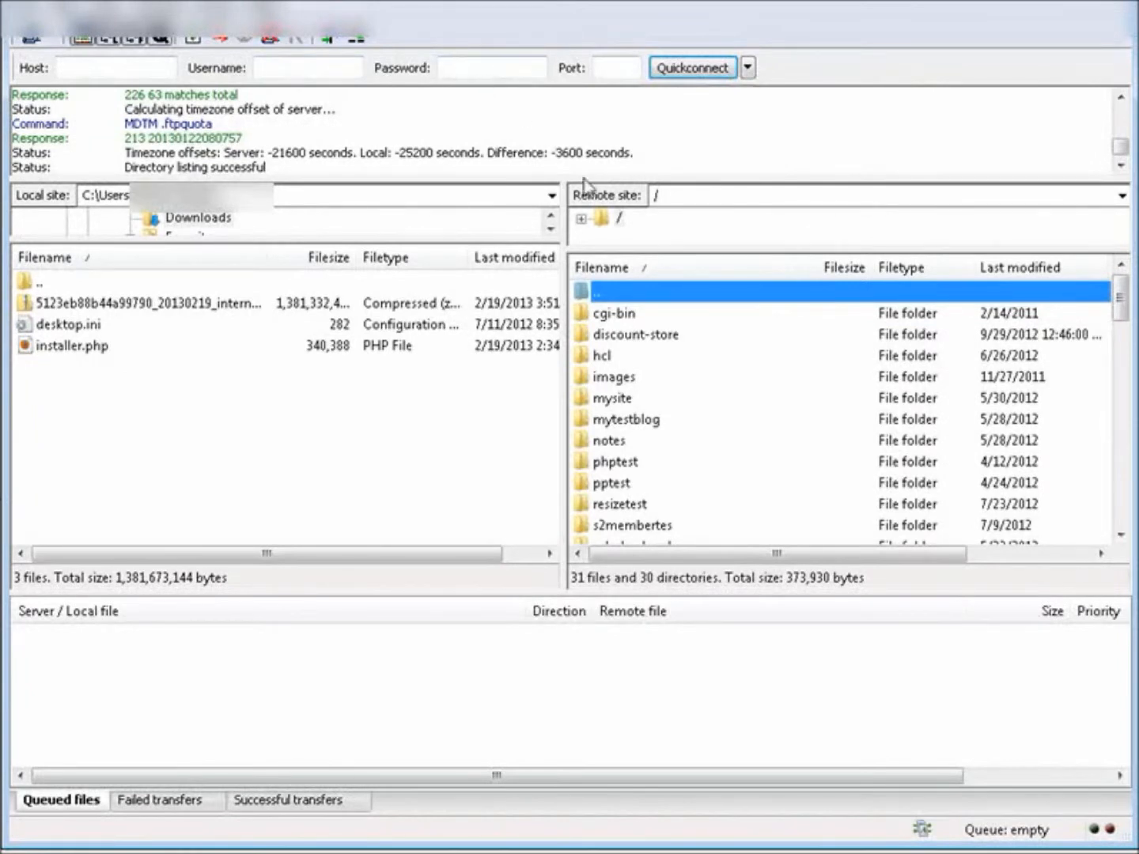
pyautogui.rightClick(665, 291)
pyautogui.click(762, 386)
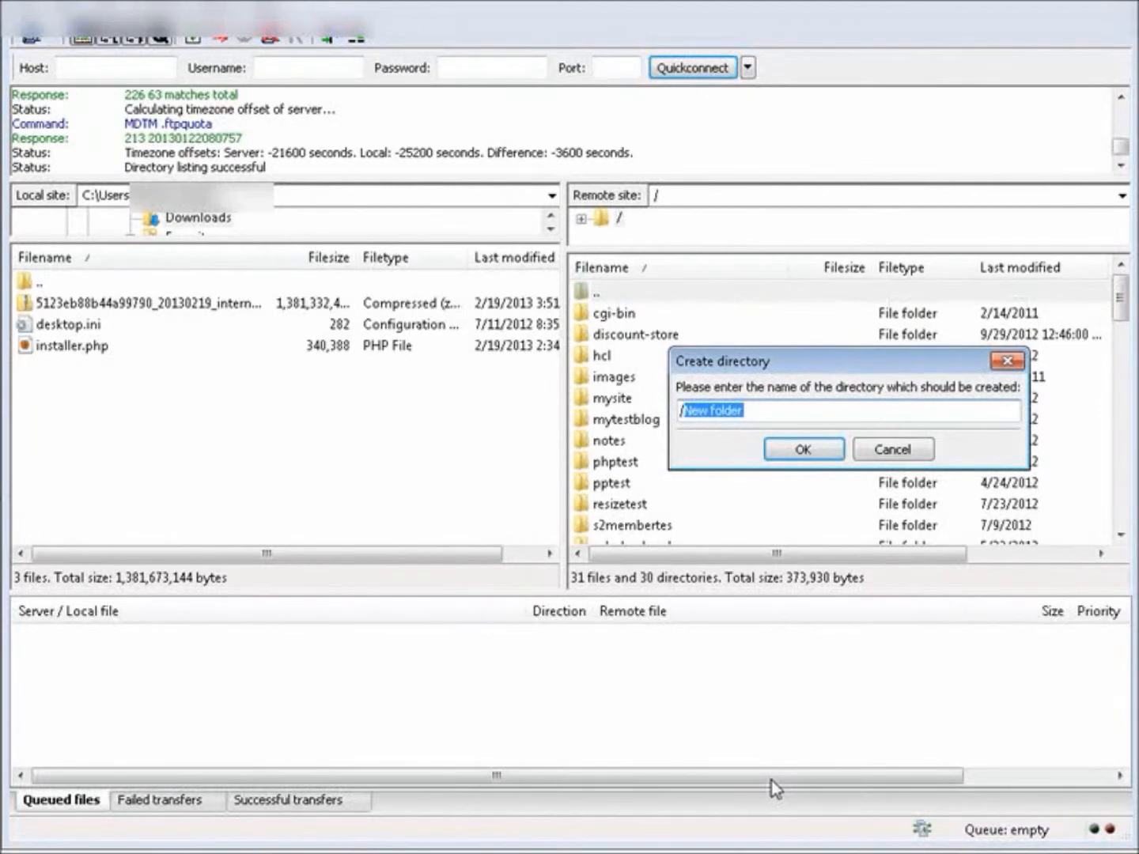
pyautogui.write('testblog')
pyautogui.press('Return')
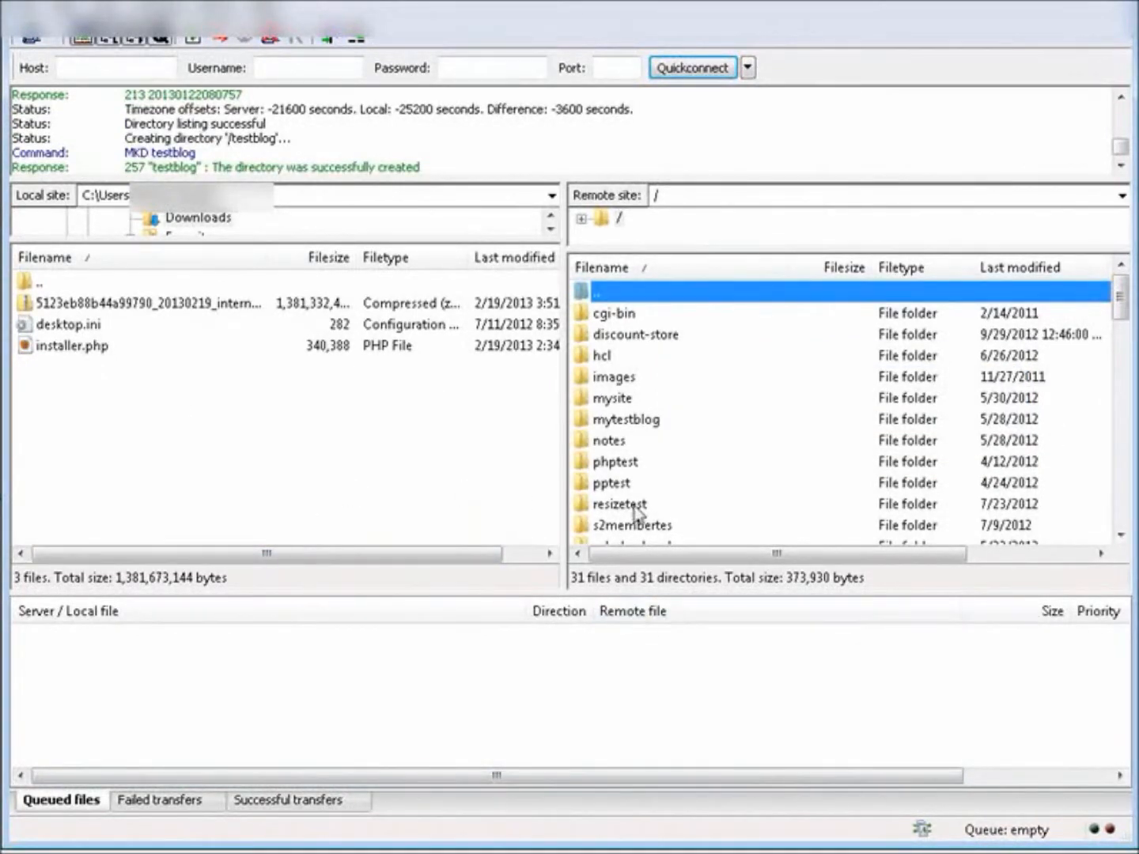
# Step: Open the remote testblog folder and upload installer.php and the zip package from the local Downloads folder into it
pyautogui.click(610, 525)
pyautogui.scroll(-2, 649, 483)
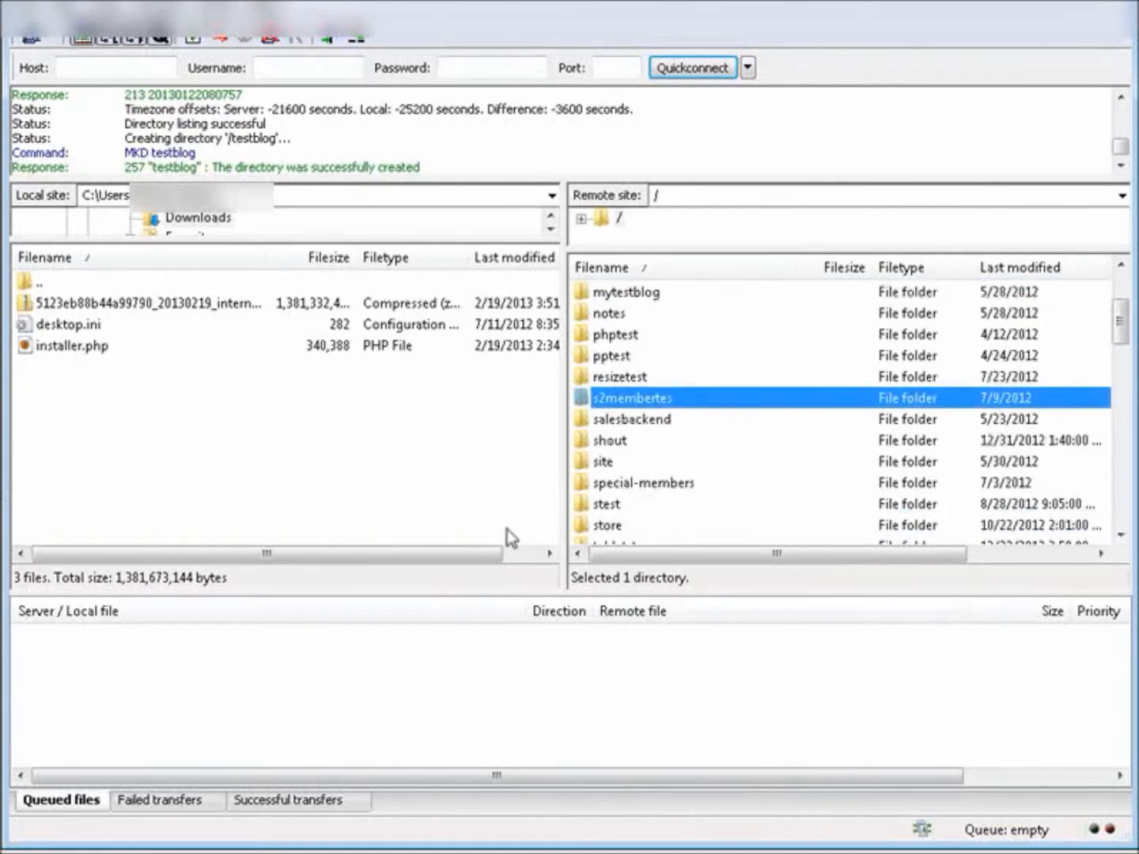
pyautogui.scroll(-2, 673, 482)
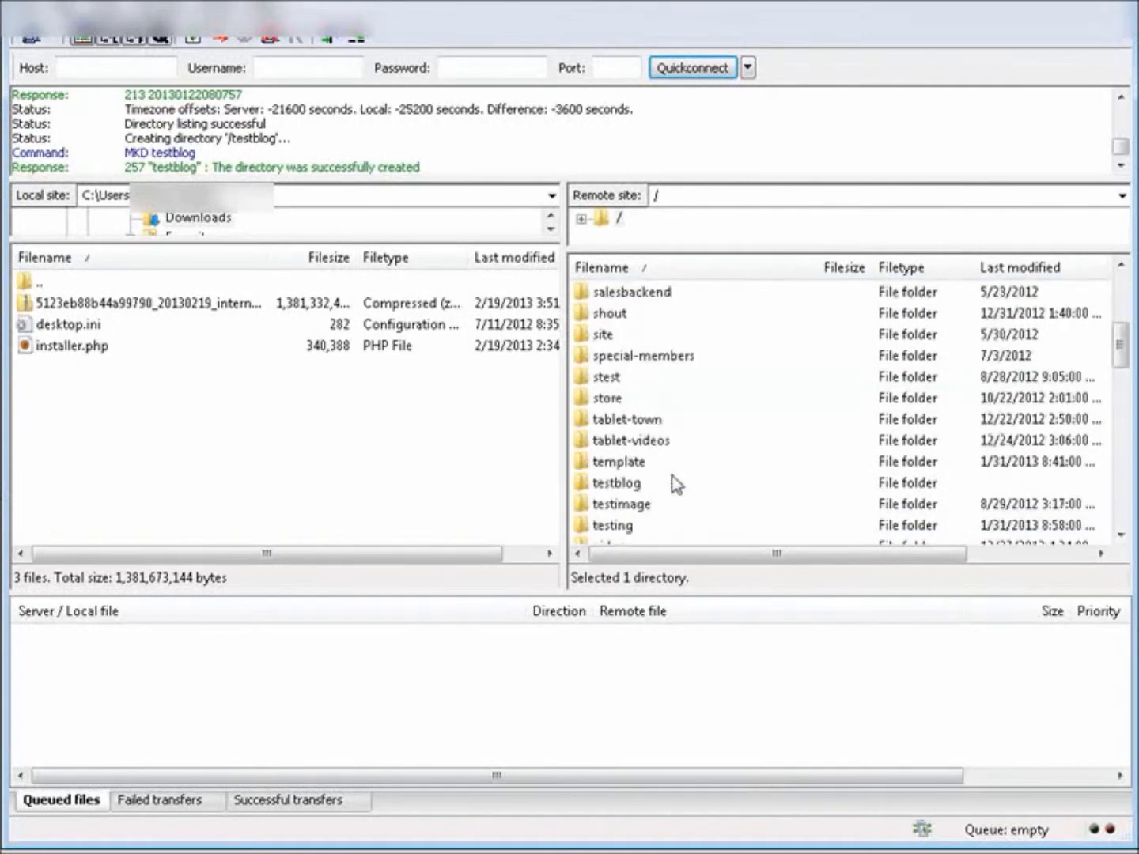
pyautogui.doubleClick(624, 482)
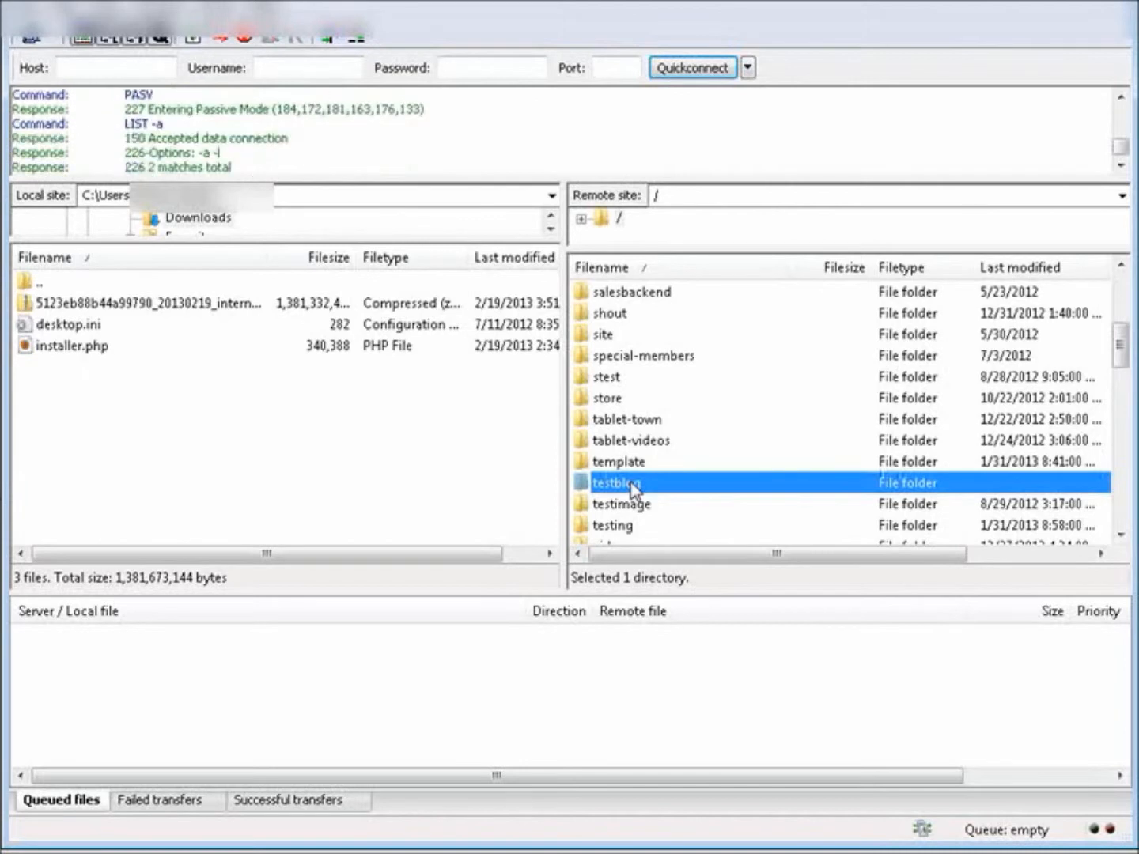
pyautogui.click(94, 351)
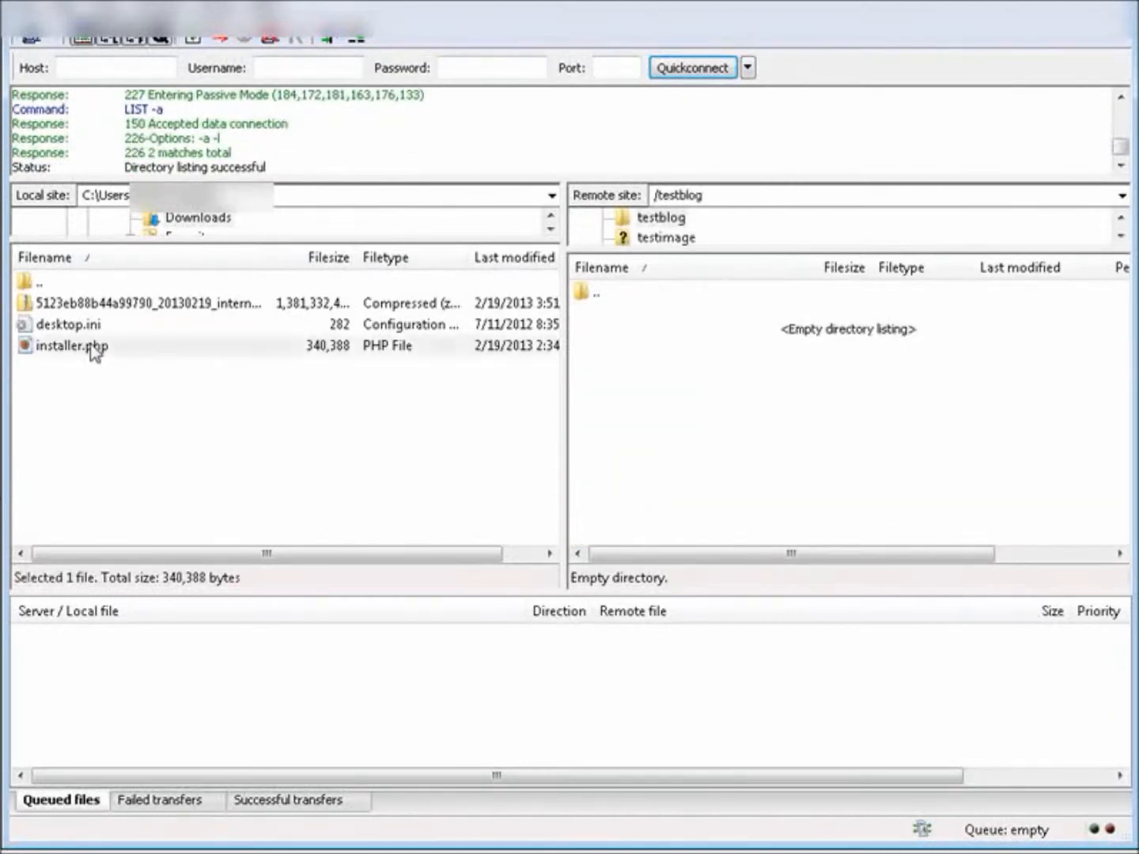
pyautogui.keyDown('ctrl'); pyautogui.click(155, 303); pyautogui.keyUp('ctrl')
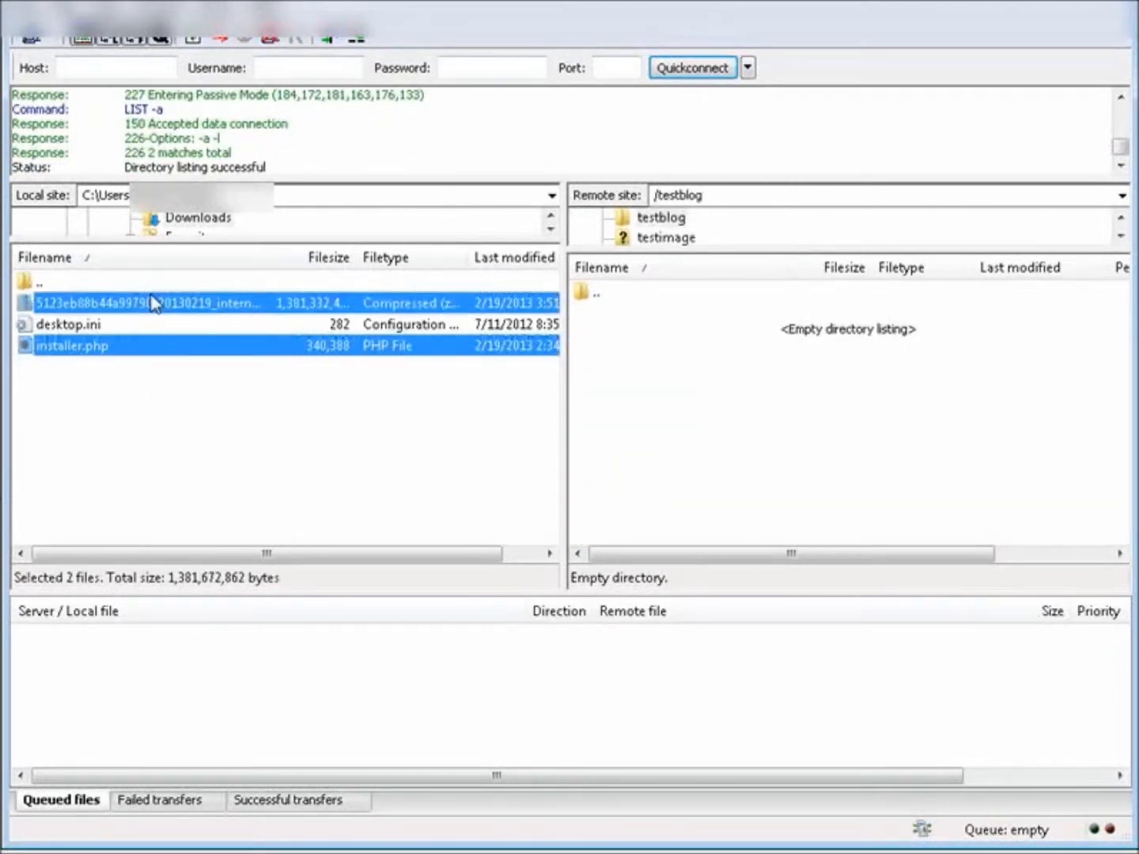
pyautogui.rightClick(154, 303)
pyautogui.click(178, 308)
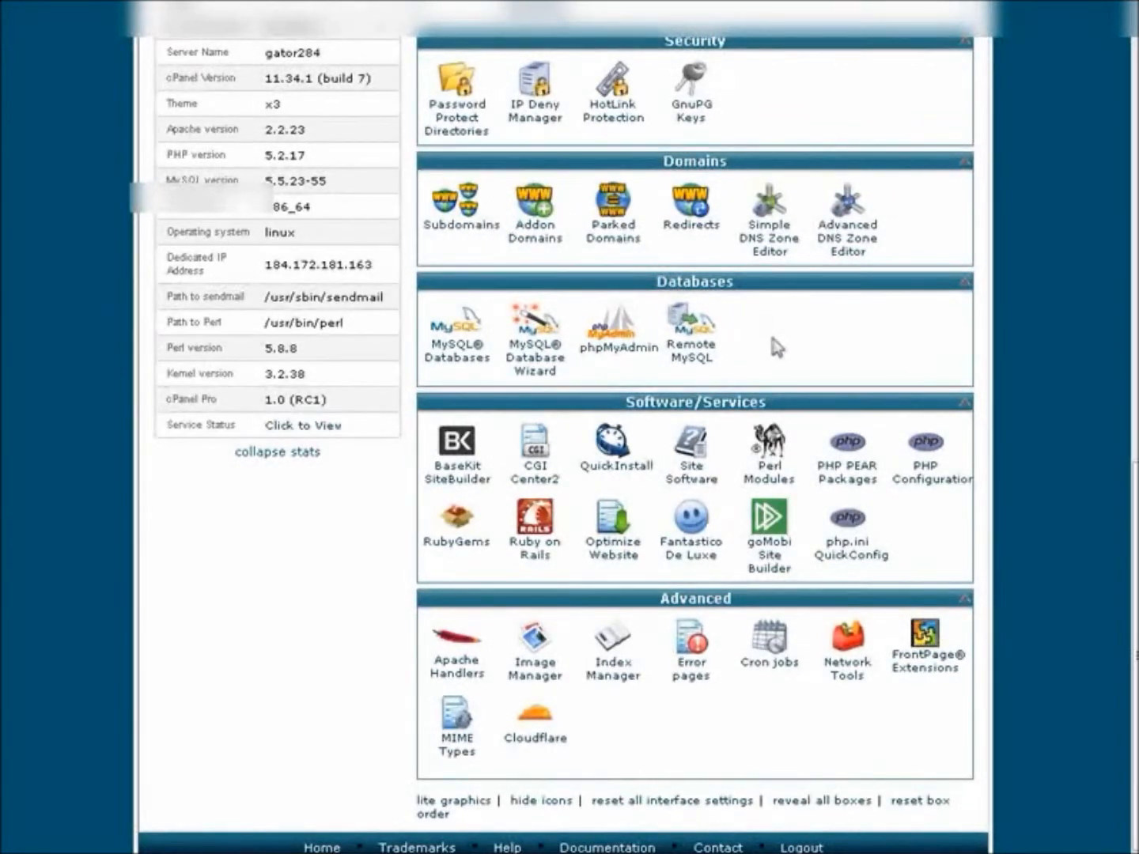
# Step: Switch to cPanel and create a new database named testblog with the MySQL Database Wizard
pyautogui.click(537, 342)
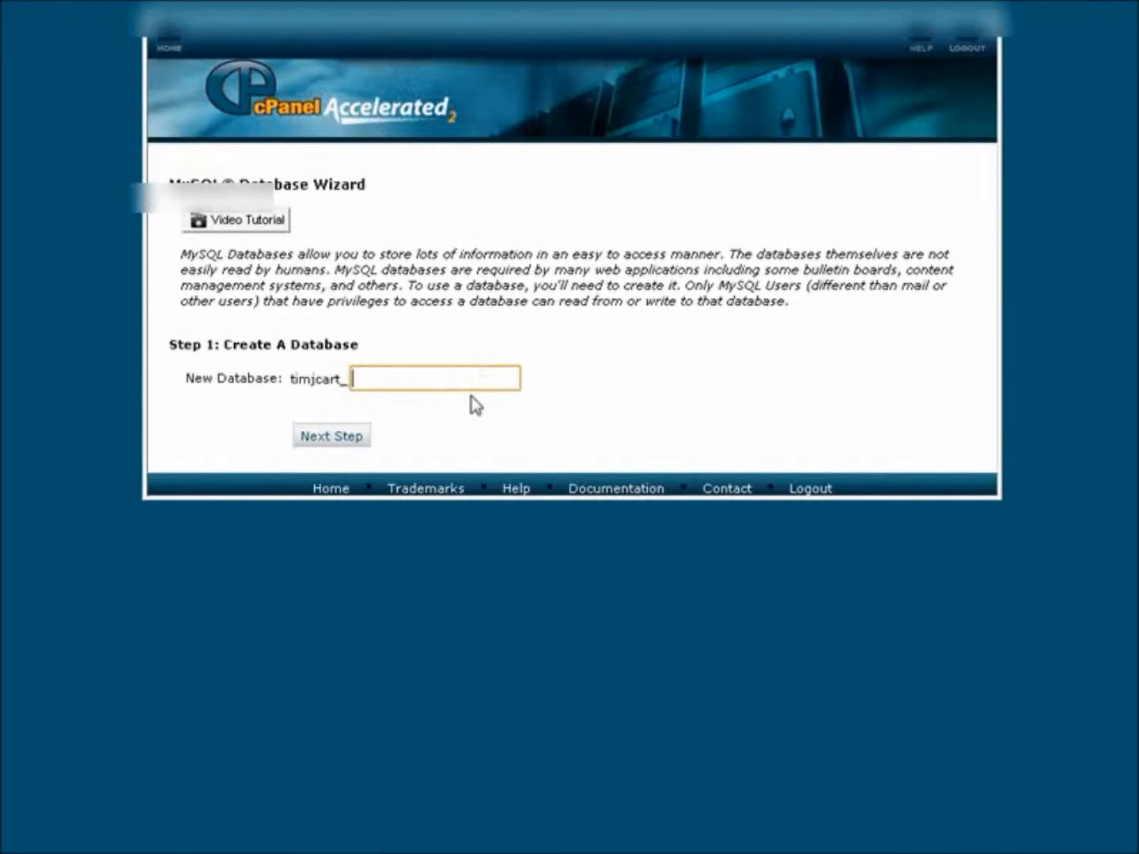
pyautogui.write('testblog')
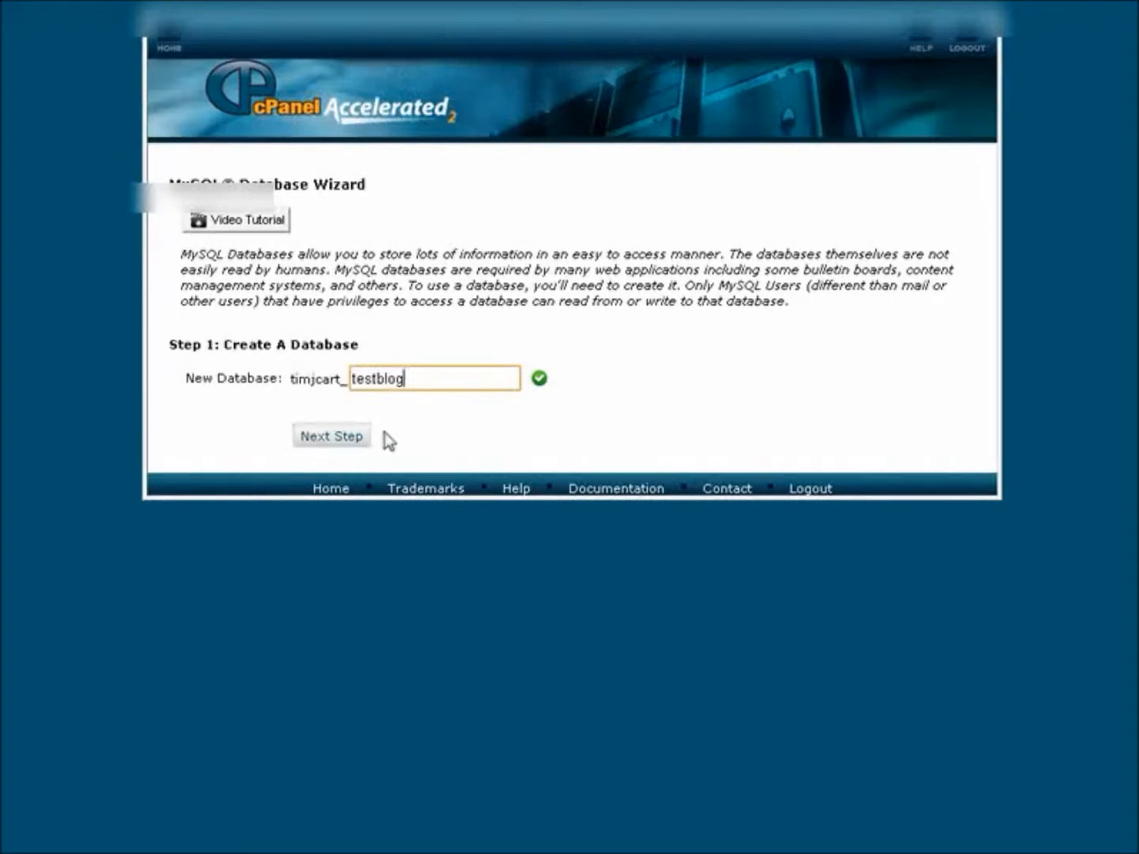
pyautogui.click(340, 441)
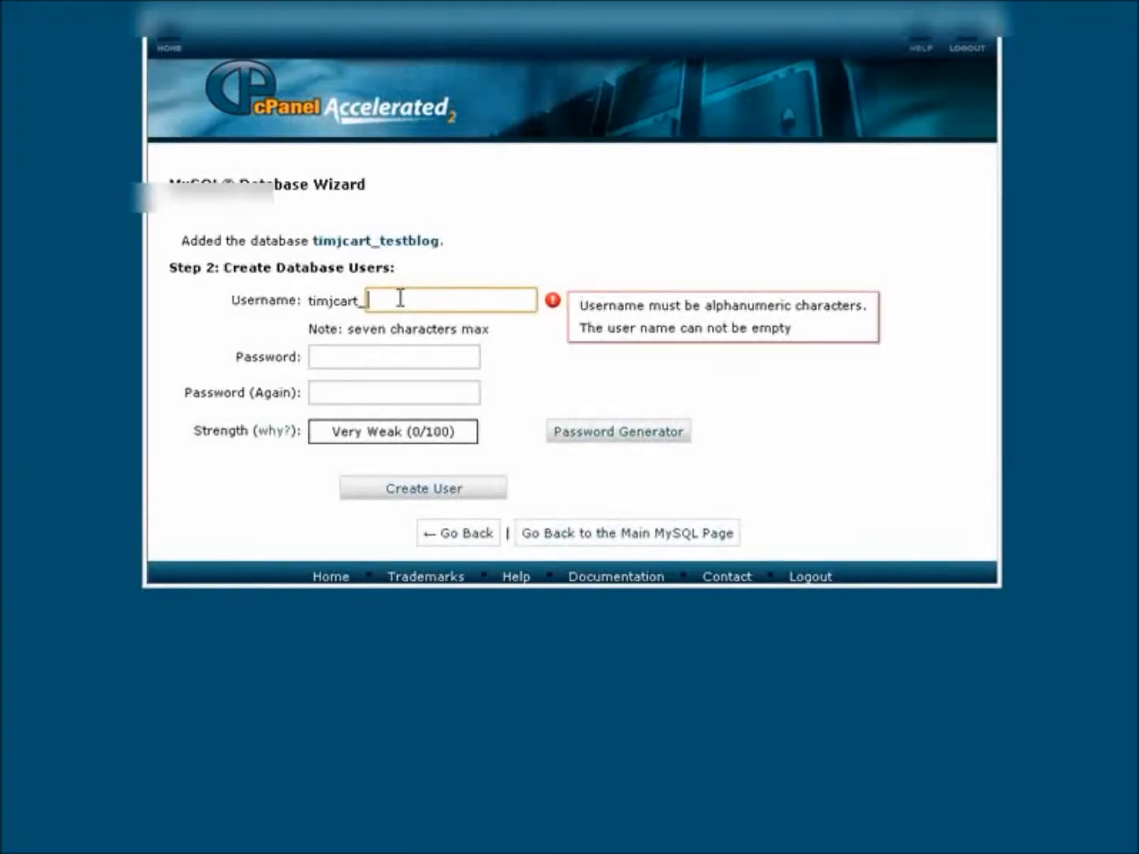
# Step: Create the database user testblo with a generated password, copying the password before using it for the account
pyautogui.write('testblo')
pyautogui.press('Tab')
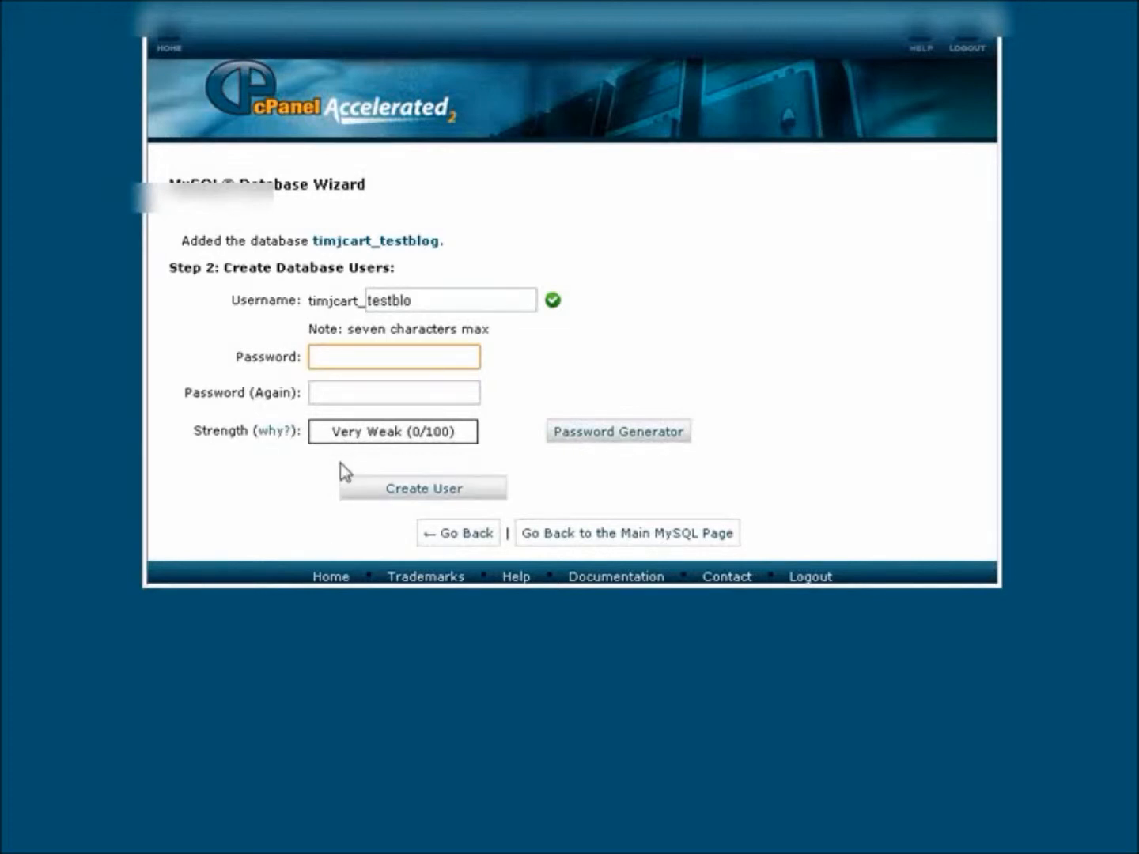
pyautogui.click(621, 437)
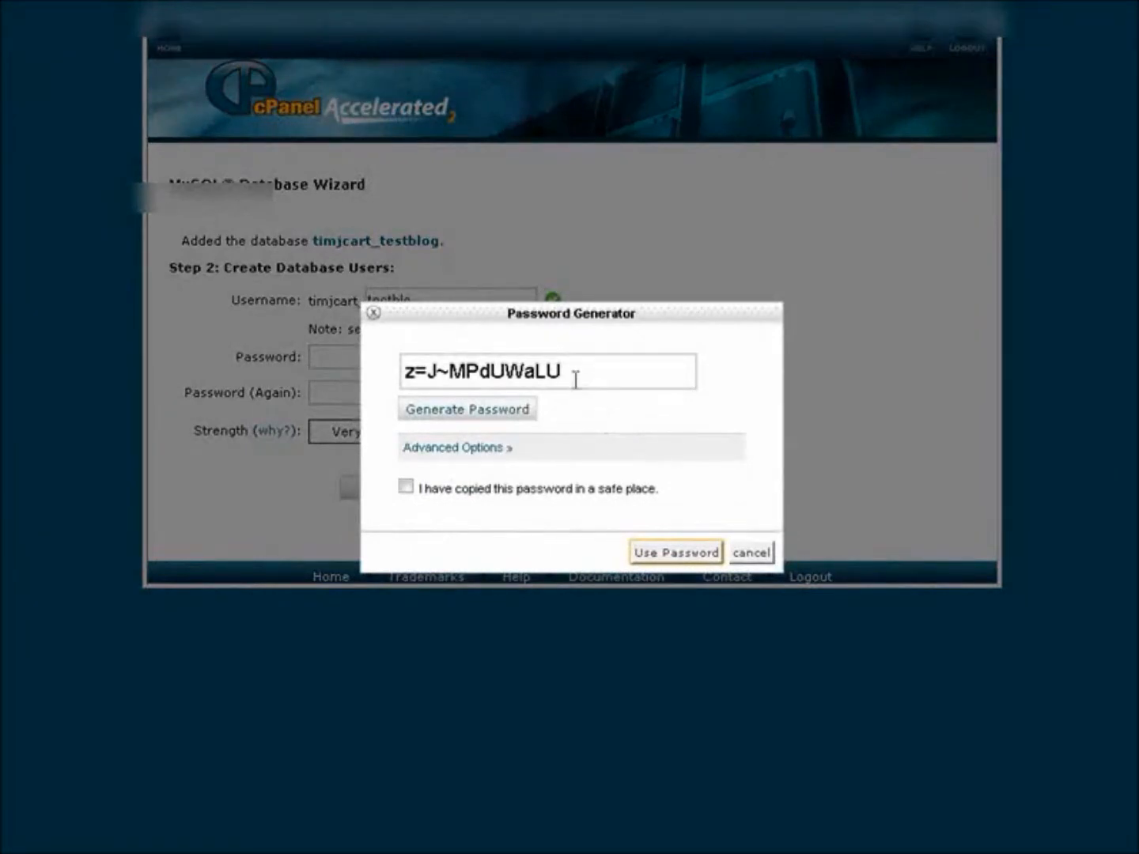
pyautogui.moveTo(572, 374); pyautogui.dragTo(446, 354)
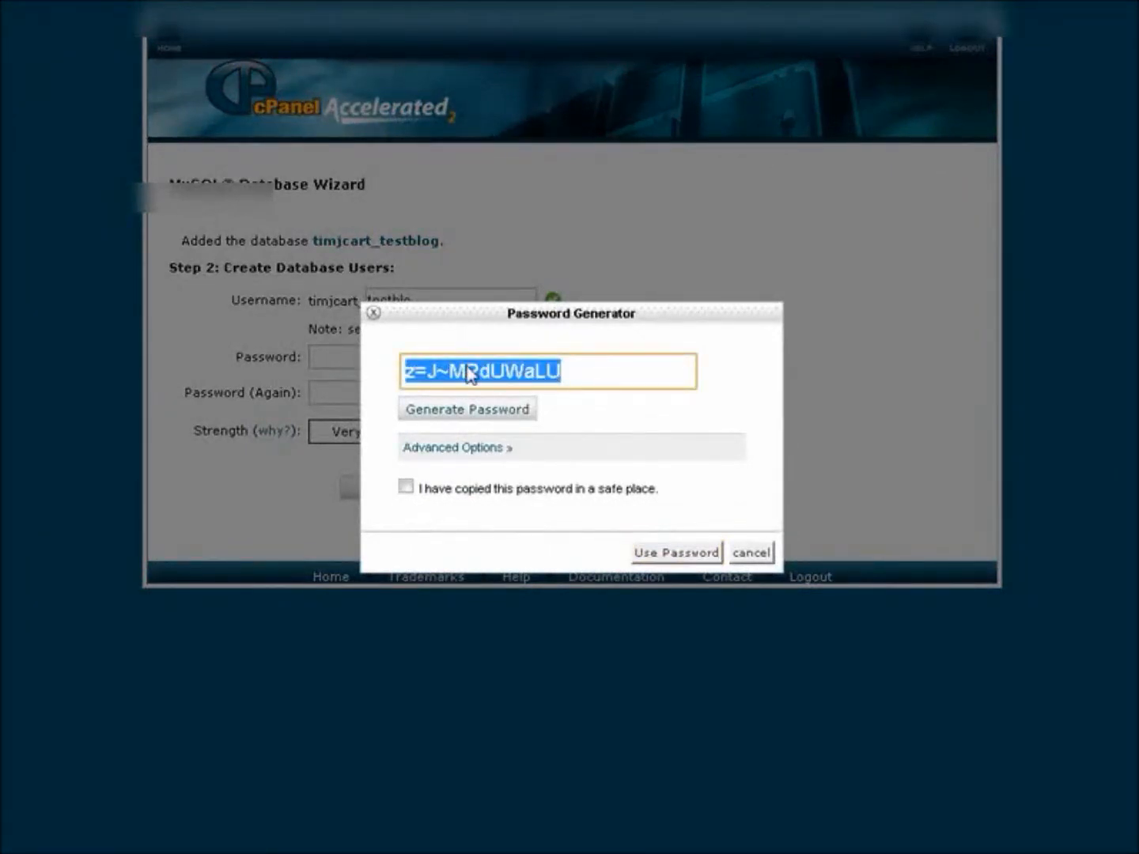
pyautogui.rightClick(470, 368)
pyautogui.click(520, 462)
pyautogui.click(406, 487)
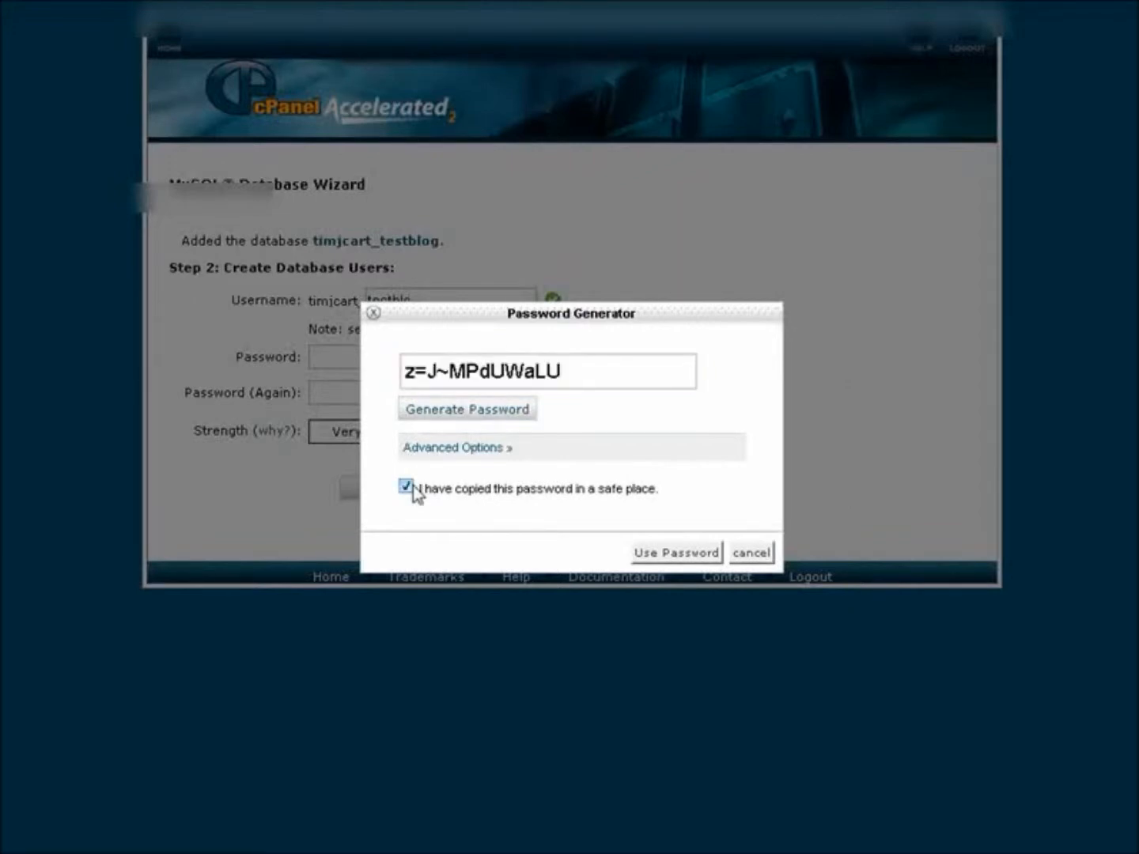
pyautogui.click(668, 553)
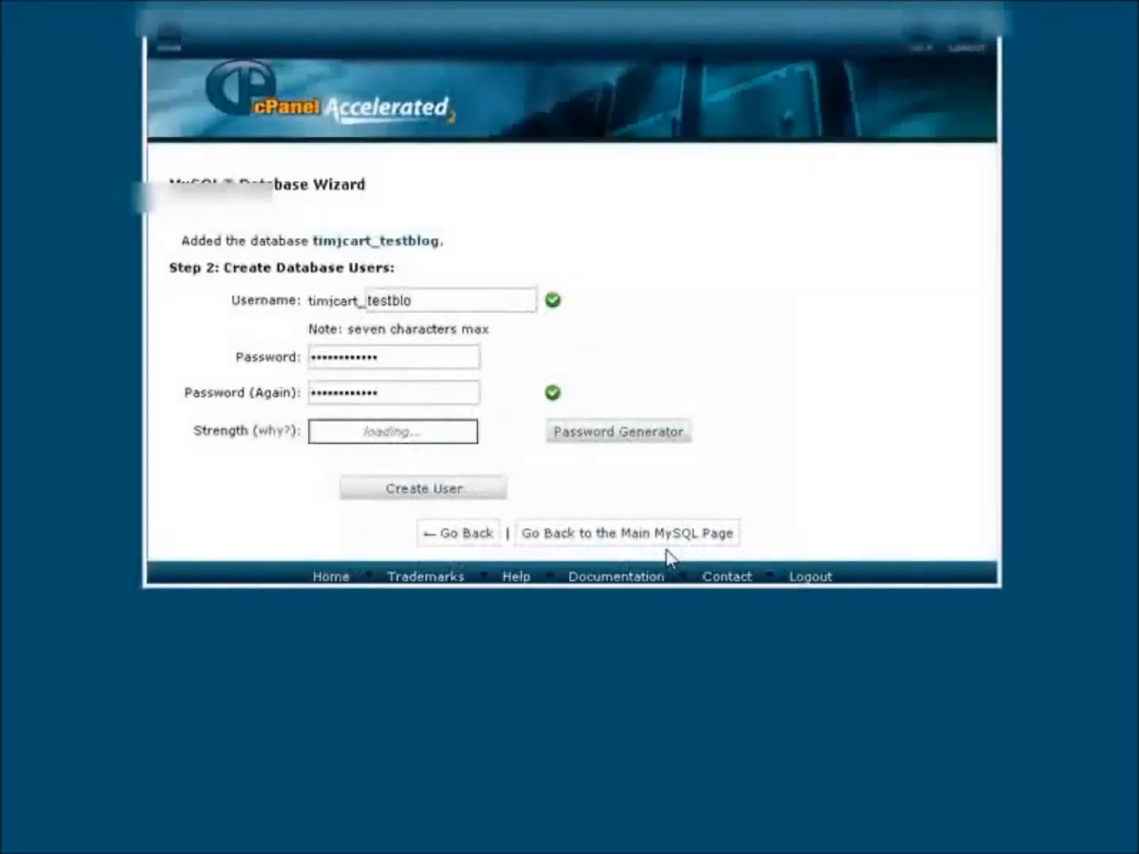
pyautogui.click(455, 492)
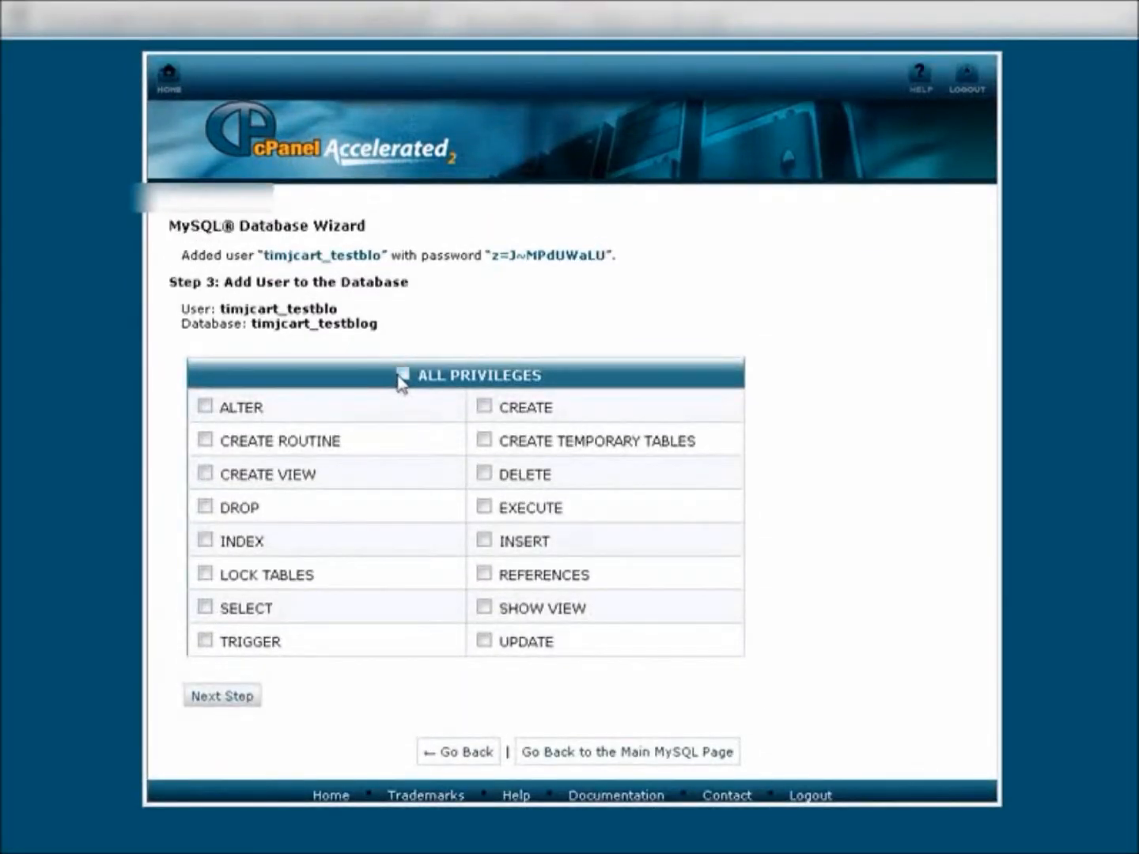
# Step: Grant the testblo user all privileges on the testblog database and finish the database wizard
pyautogui.click(400, 377)
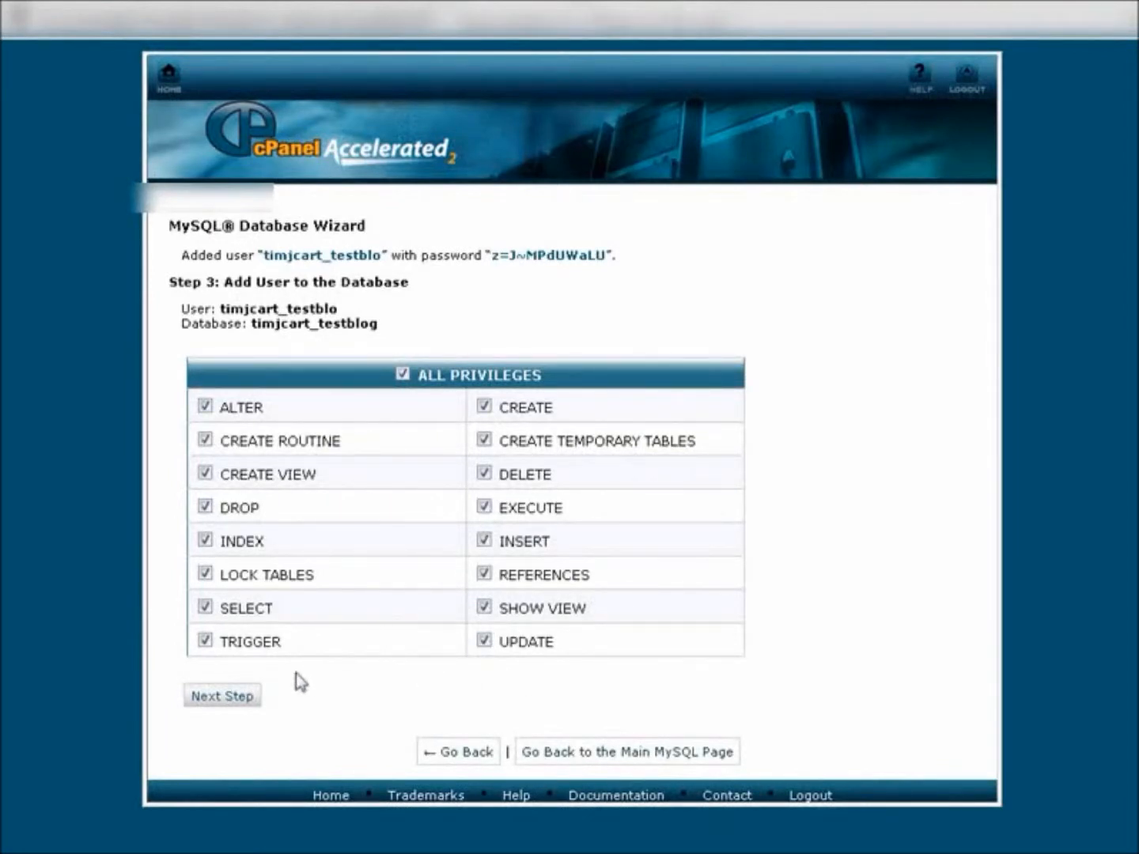
pyautogui.click(250, 699)
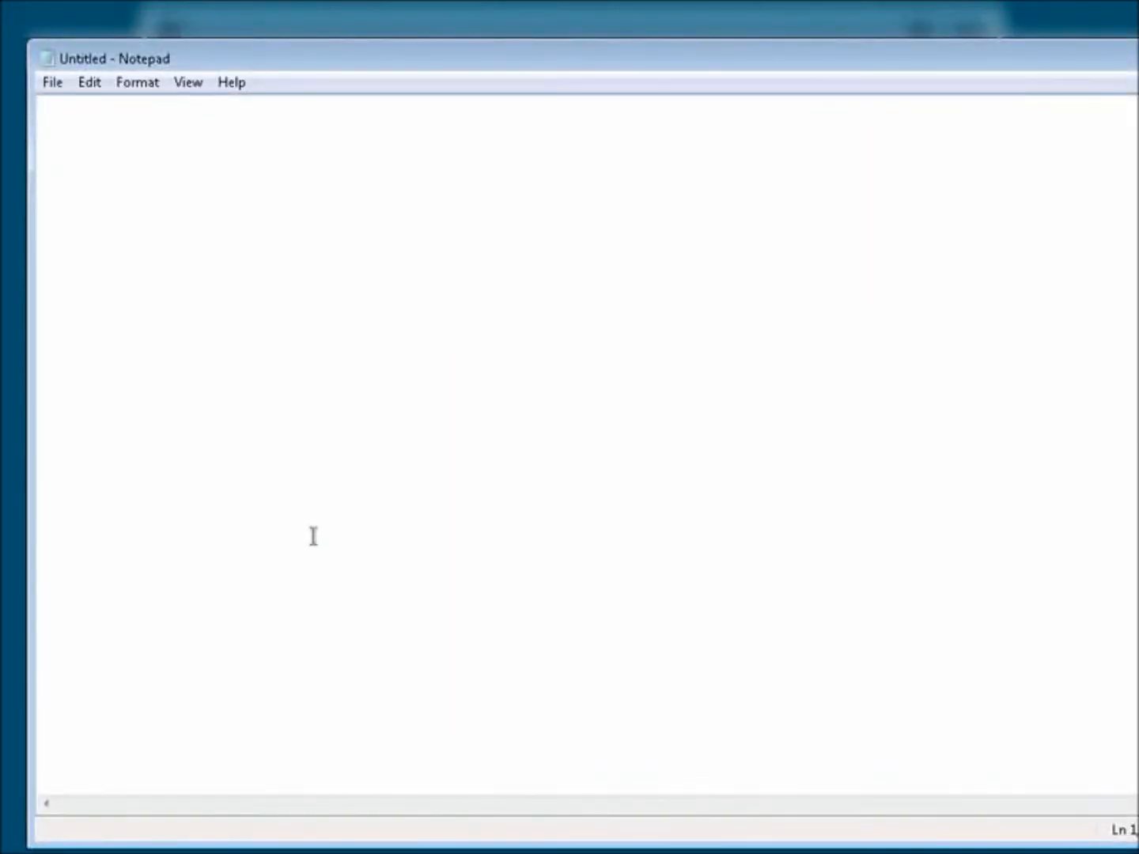
# Step: Switch to Notepad and record the copied database password on a line labelled password
pyautogui.press('Return')
pyautogui.press('Return')
pyautogui.write('password')
pyautogui.hotkey('ctrl', 'v')
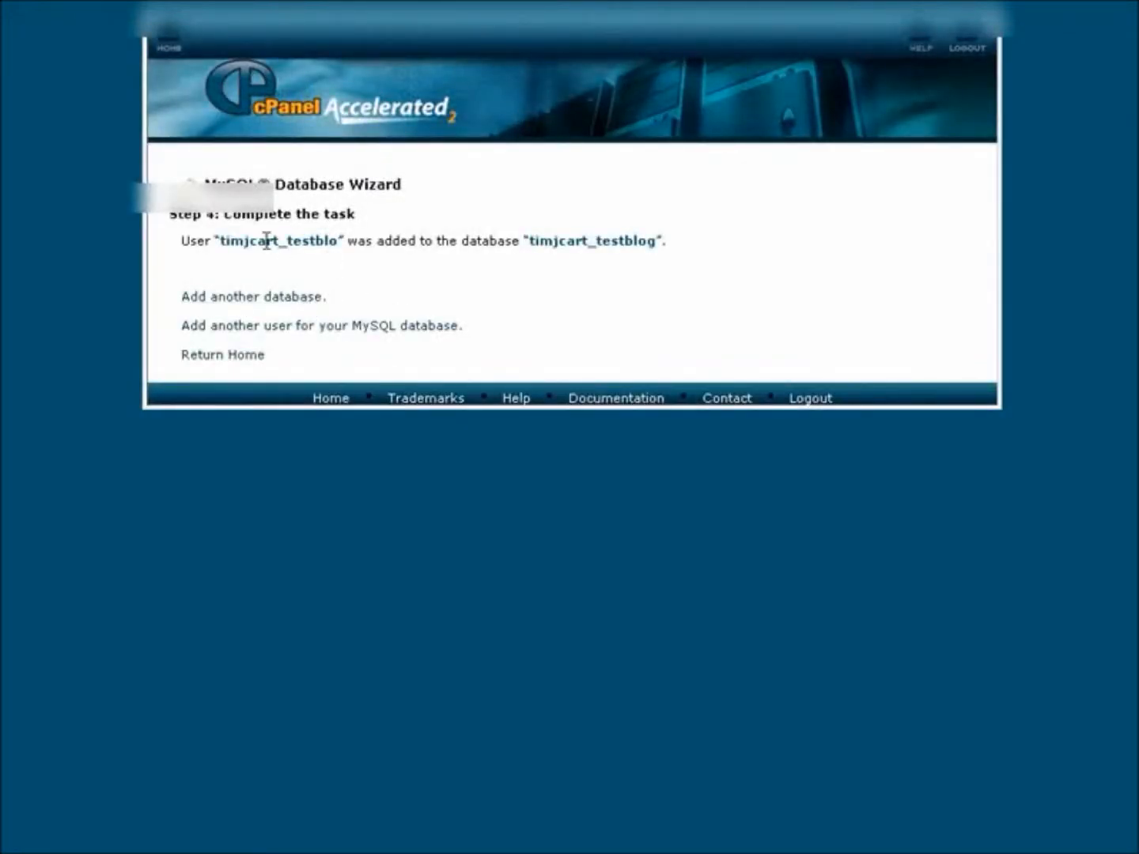
# Step: Copy the full testblo user name from the cPanel wizard and paste it after the user label in Notepad
pyautogui.moveTo(336, 236); pyautogui.dragTo(289, 234)
pyautogui.moveTo(218, 235); pyautogui.dragTo(336, 247)
pyautogui.rightClick(317, 246)
pyautogui.click(352, 260)
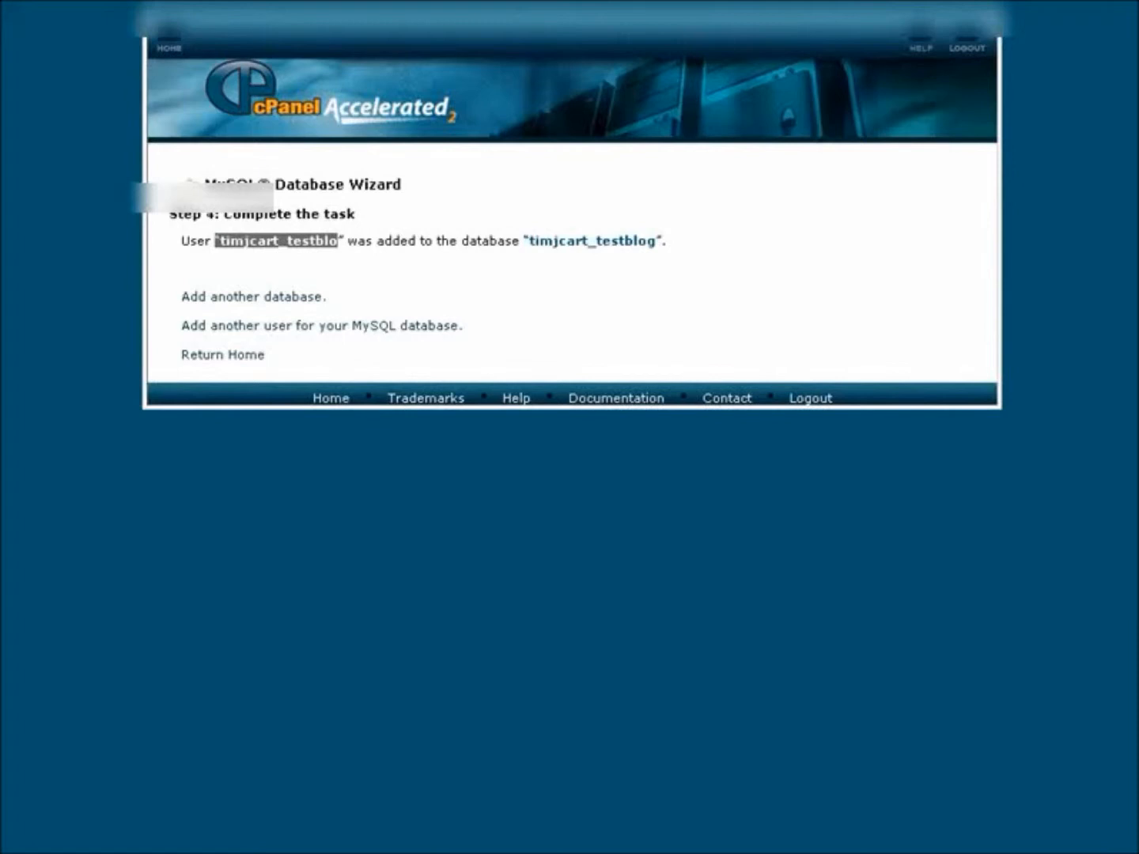
pyautogui.click(531, 853)
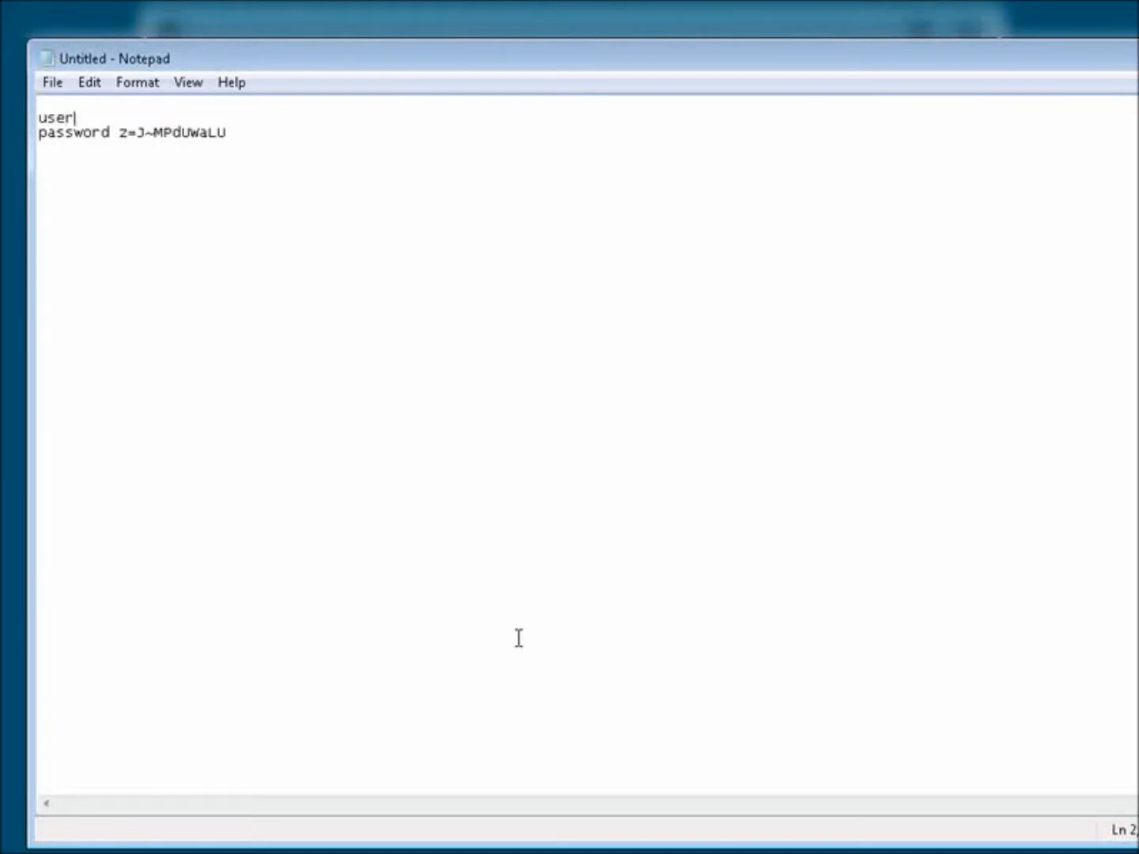
pyautogui.hotkey('ctrl', 'v')
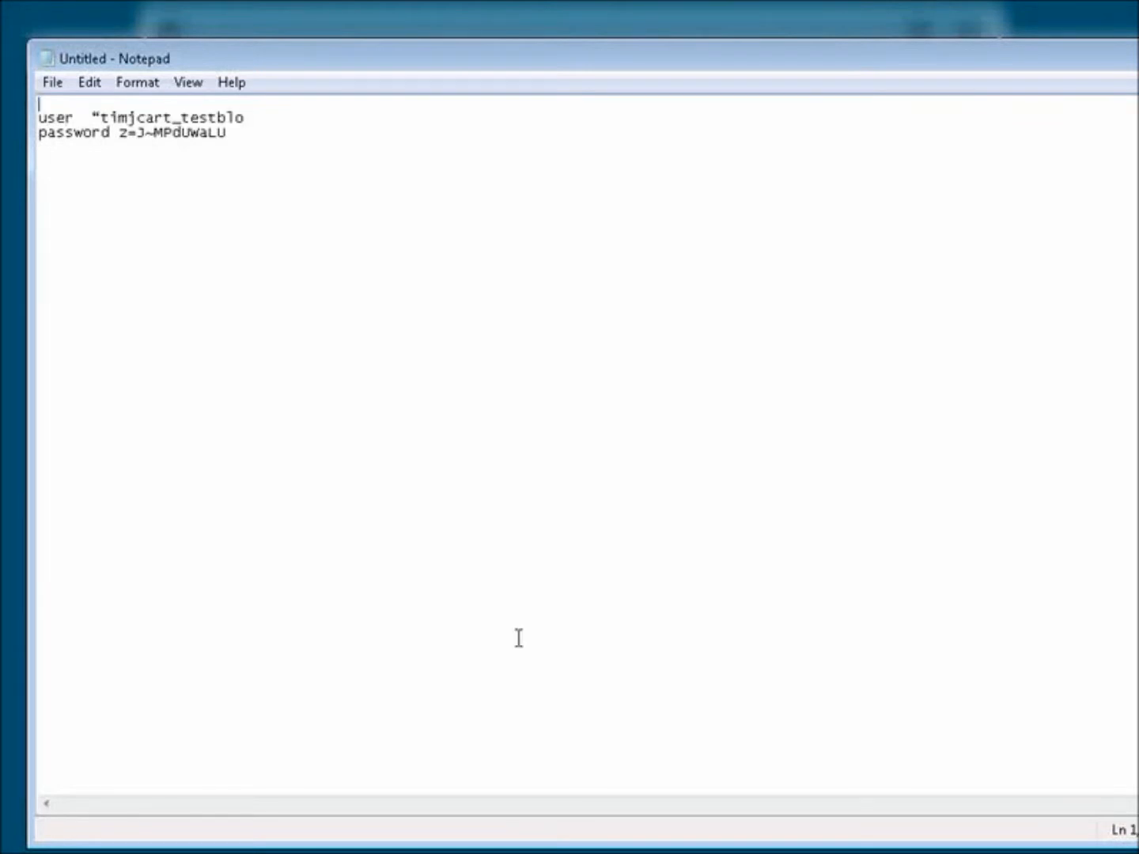
# Step: Add a db line with the full testblog database name copied from cPanel, and delete the stray quotation mark before the user name
pyautogui.write('d')
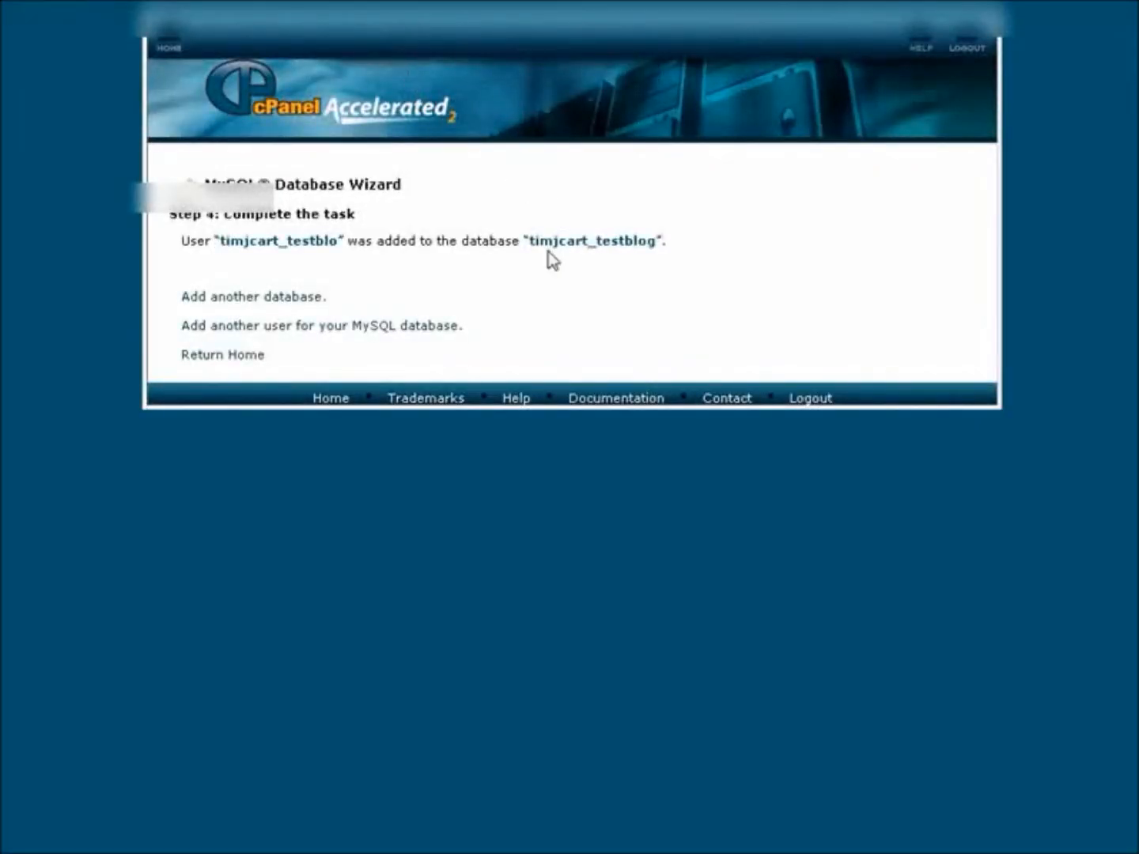
pyautogui.moveTo(530, 235); pyautogui.dragTo(656, 246)
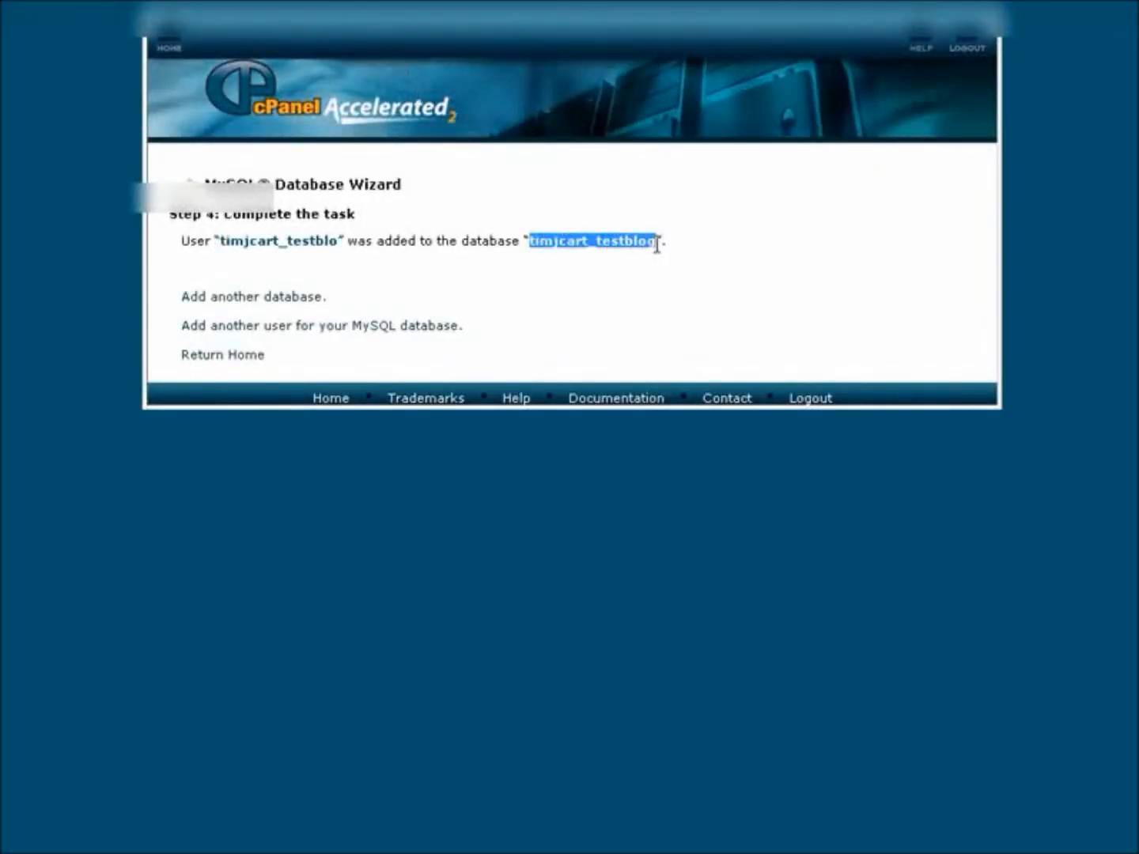
pyautogui.rightClick(618, 243)
pyautogui.click(670, 257)
pyautogui.hotkey('alt', 'Tab')
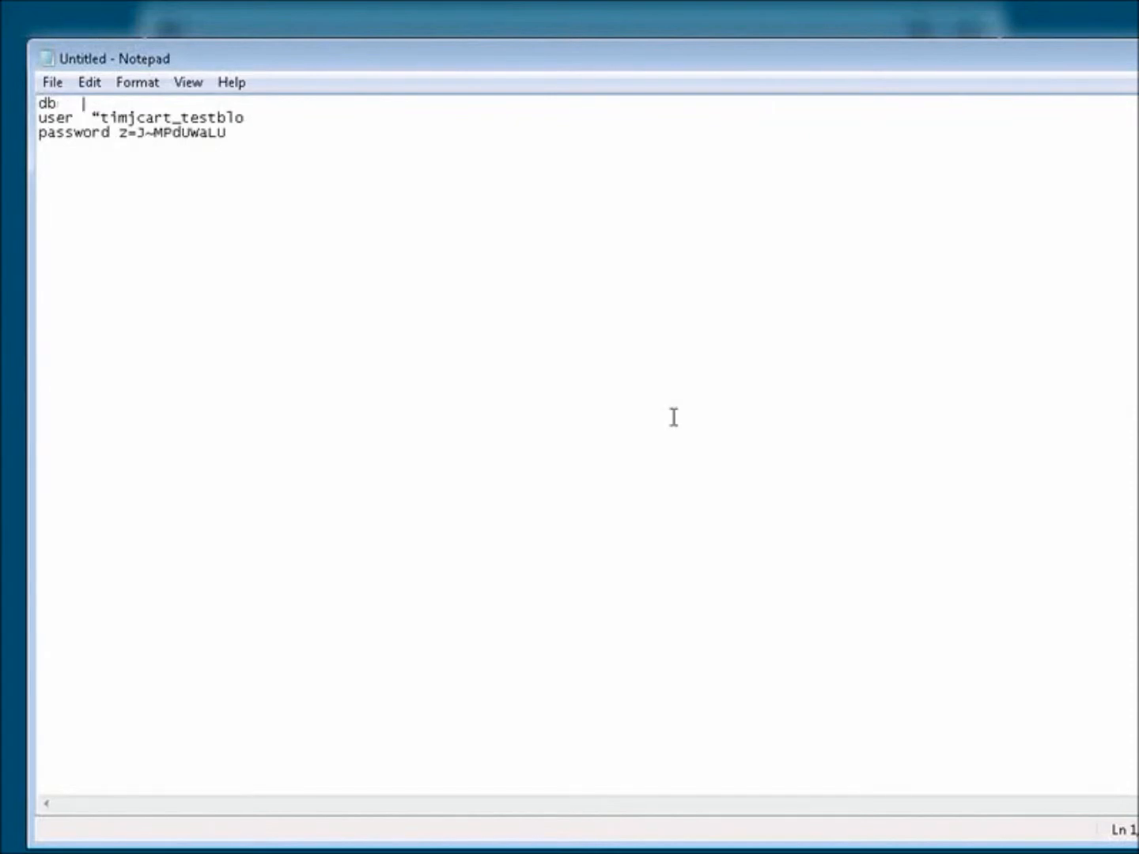
pyautogui.hotkey('ctrl', 'v')
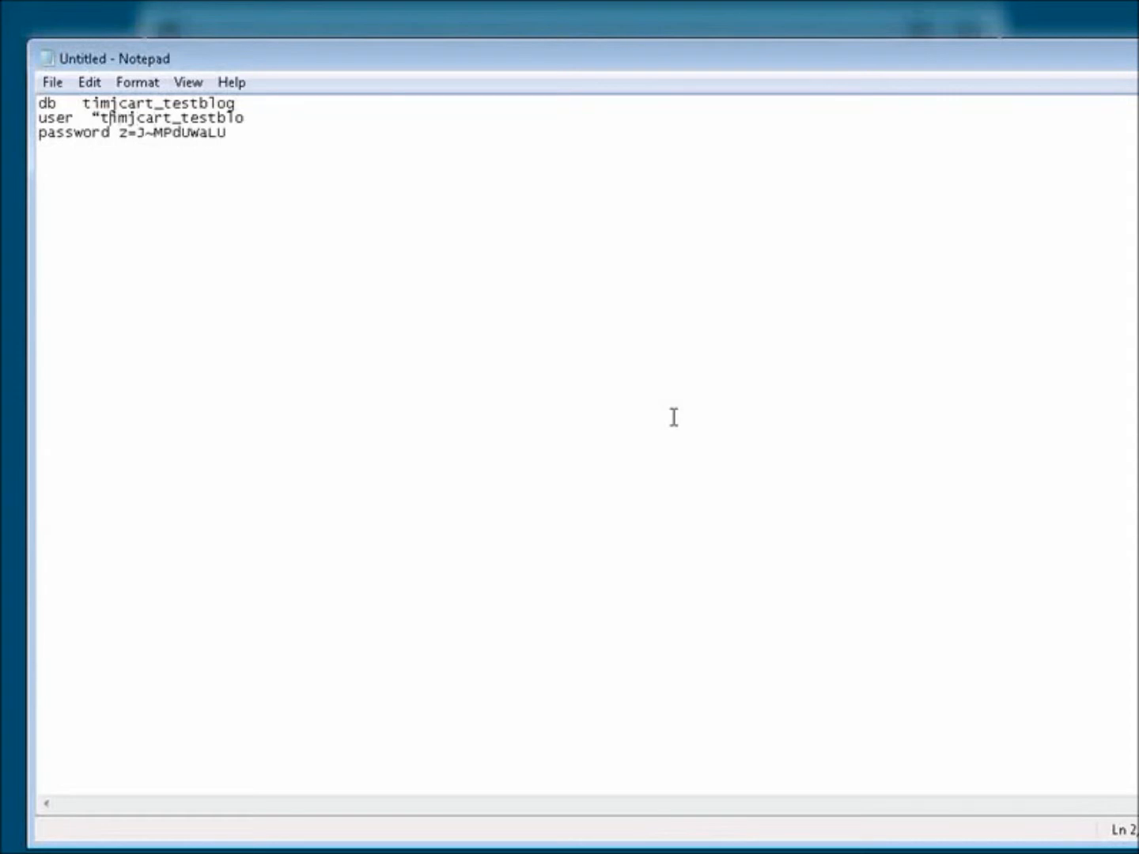
pyautogui.press('BackSpace')
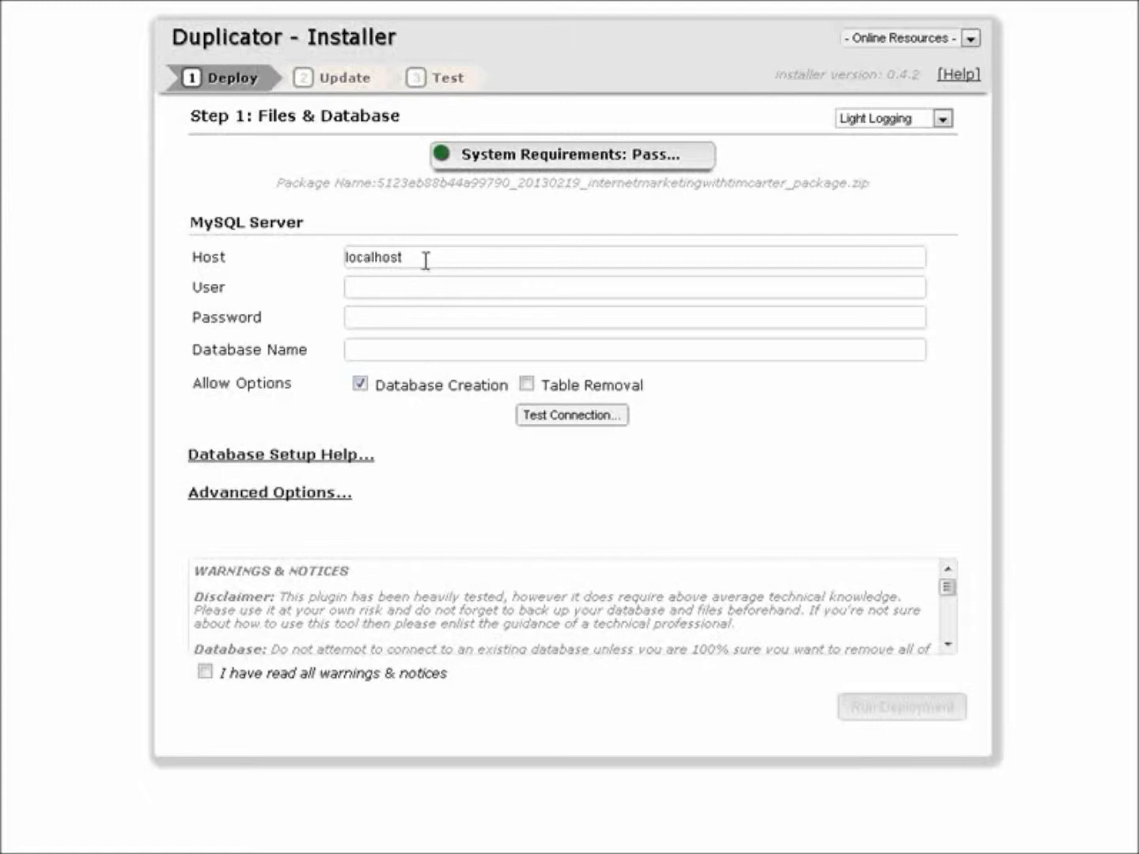
# Step: Copy the full testblog database name from the Notepad notes and paste it as the Duplicator installer's Database Name
pyautogui.click(394, 287)
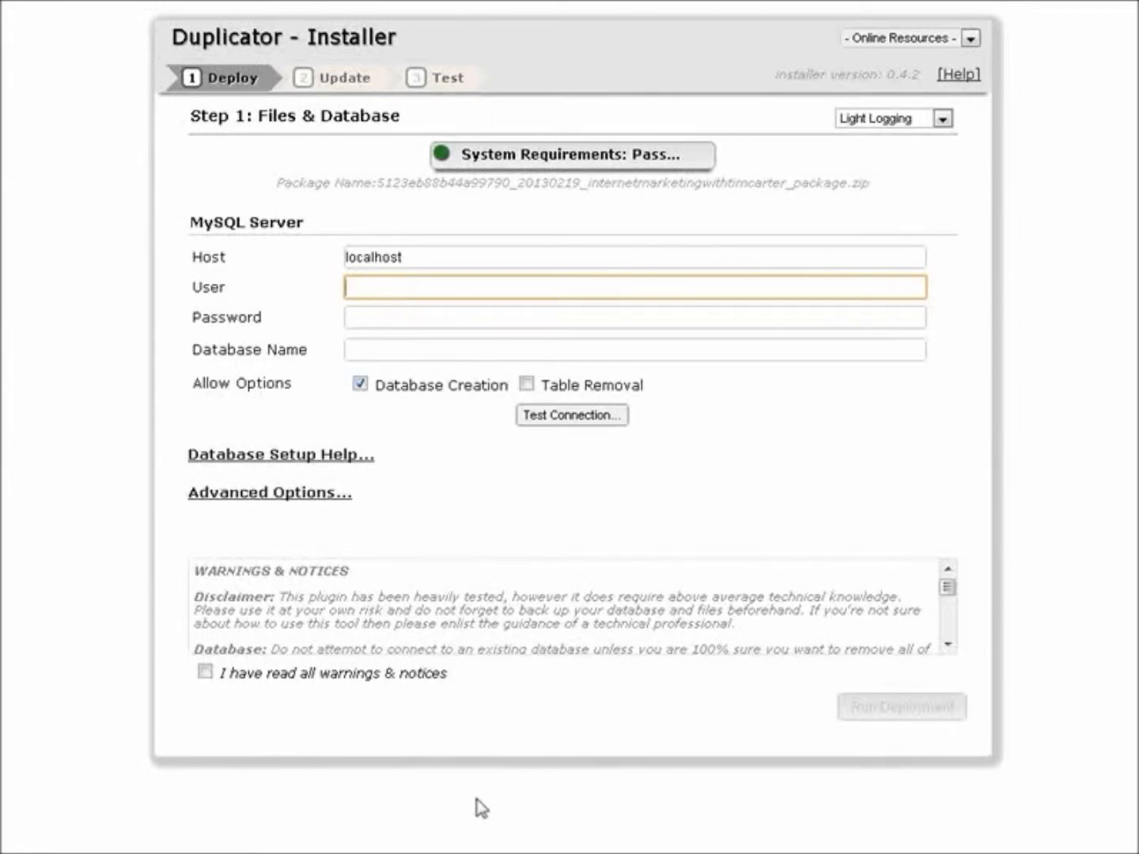
pyautogui.click(388, 853)
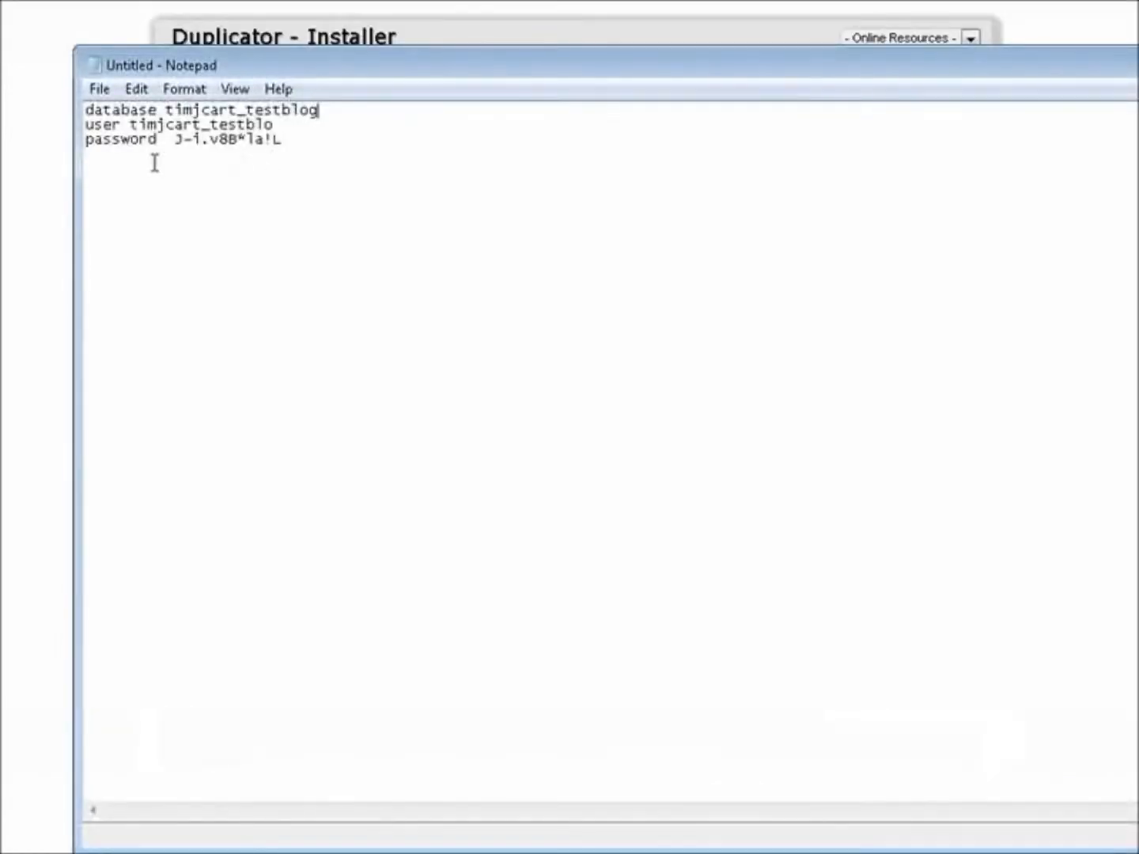
pyautogui.moveTo(158, 110); pyautogui.dragTo(325, 111)
pyautogui.click(281, 120)
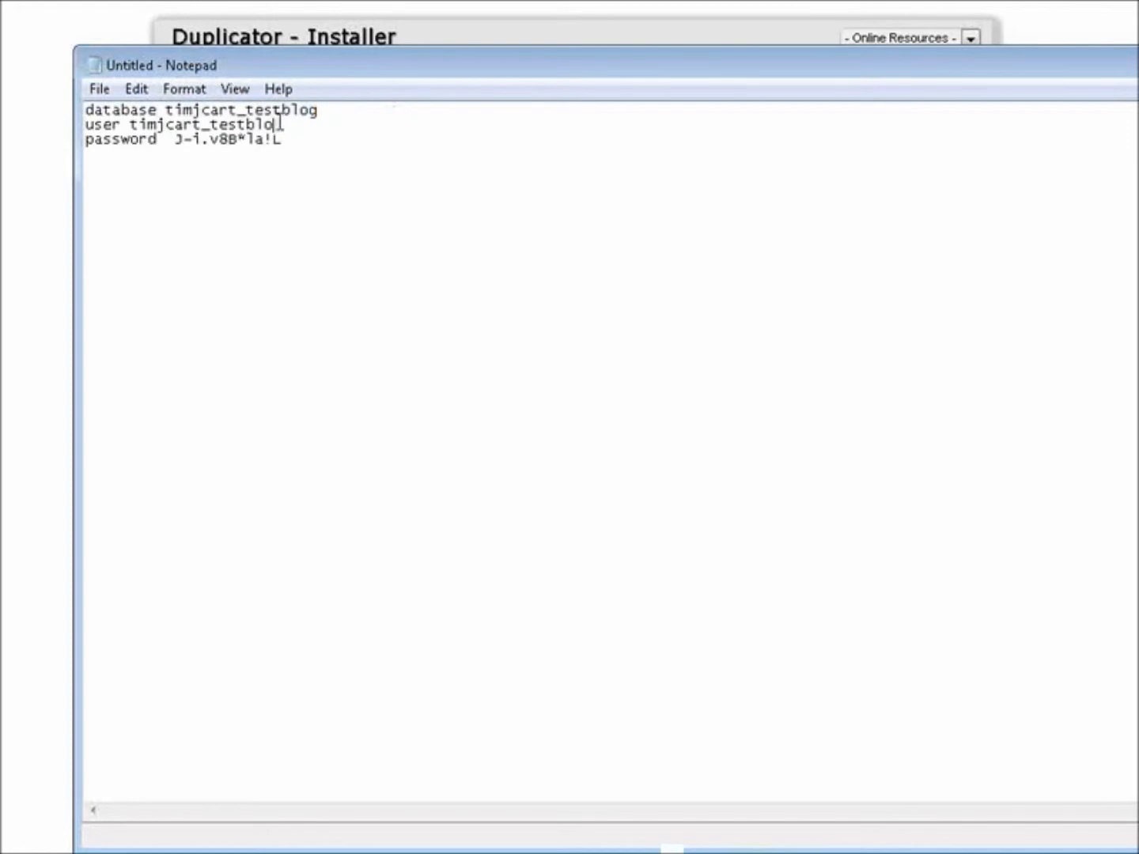
pyautogui.moveTo(168, 110); pyautogui.dragTo(328, 113)
pyautogui.rightClick(301, 121)
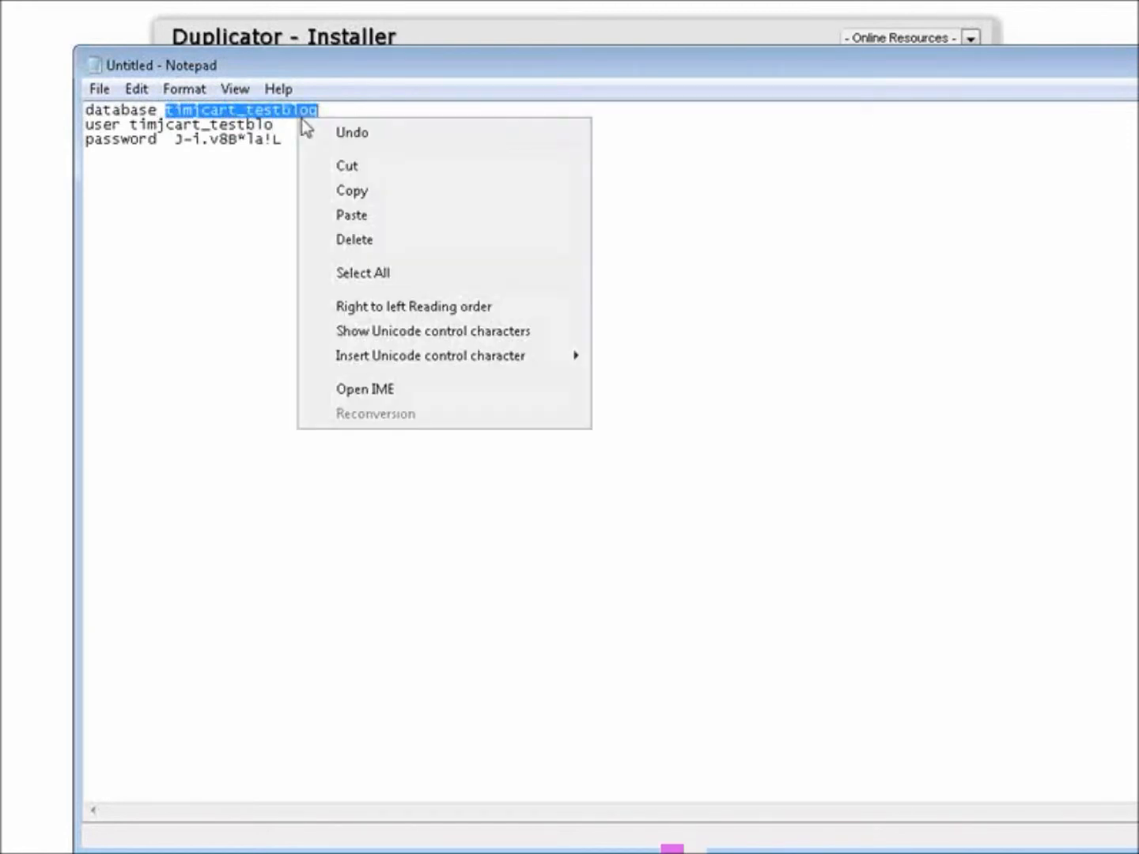
pyautogui.click(354, 190)
pyautogui.click(24, 237)
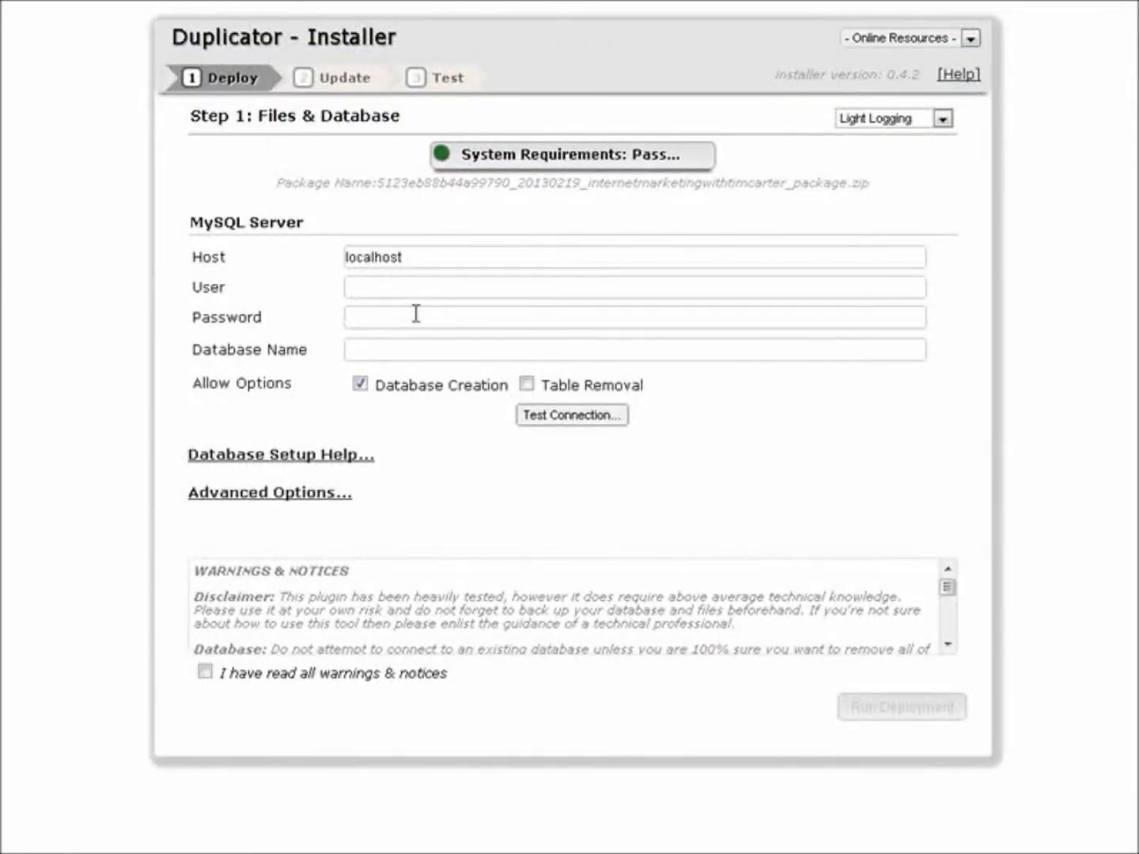
pyautogui.click(374, 349)
pyautogui.rightClick(374, 353)
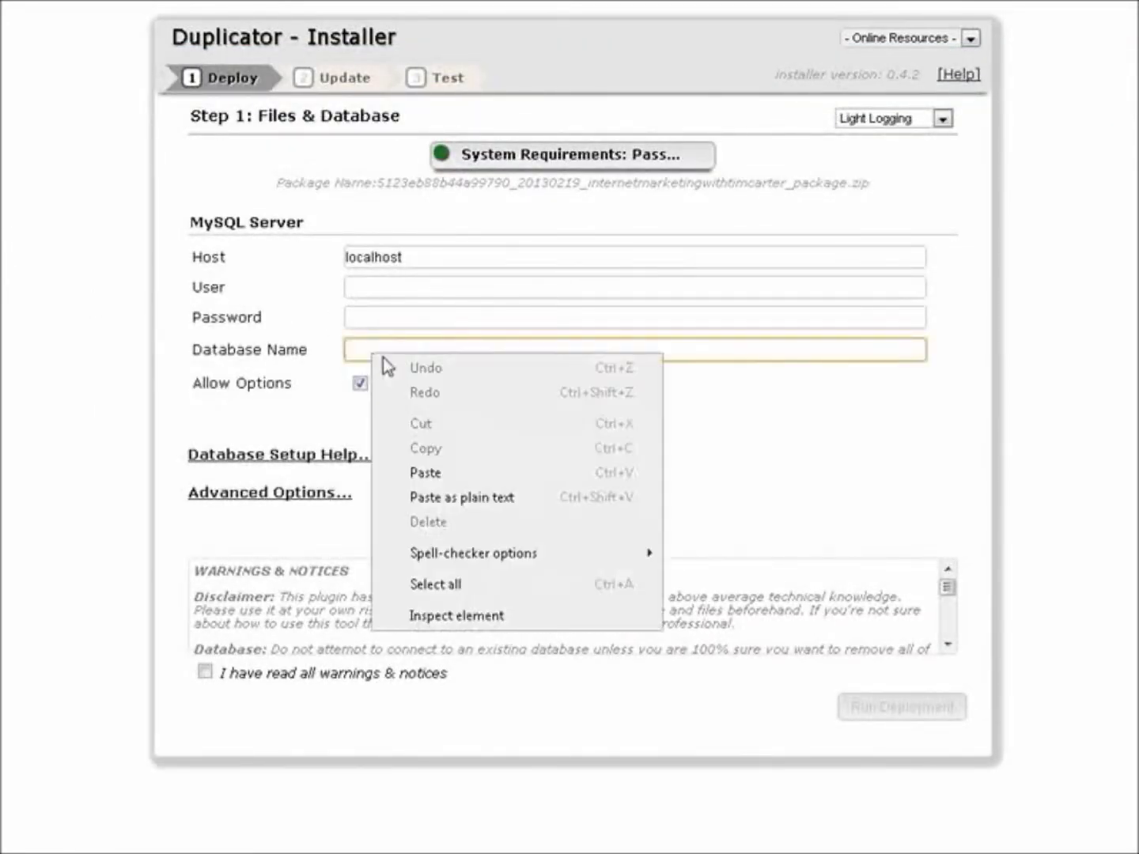
pyautogui.click(409, 472)
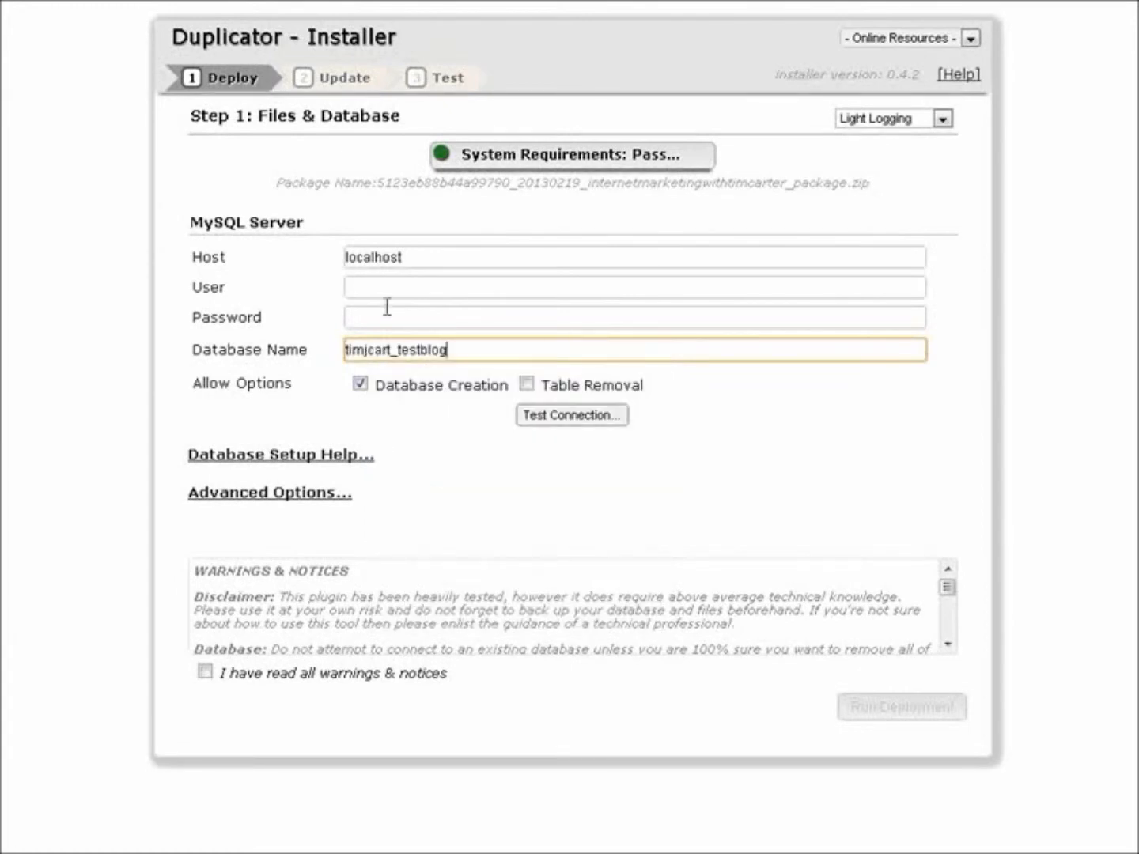
# Step: Fill in the installer's User with the copied database name shortened by its last letter, so it ends in testblo
pyautogui.click(366, 288)
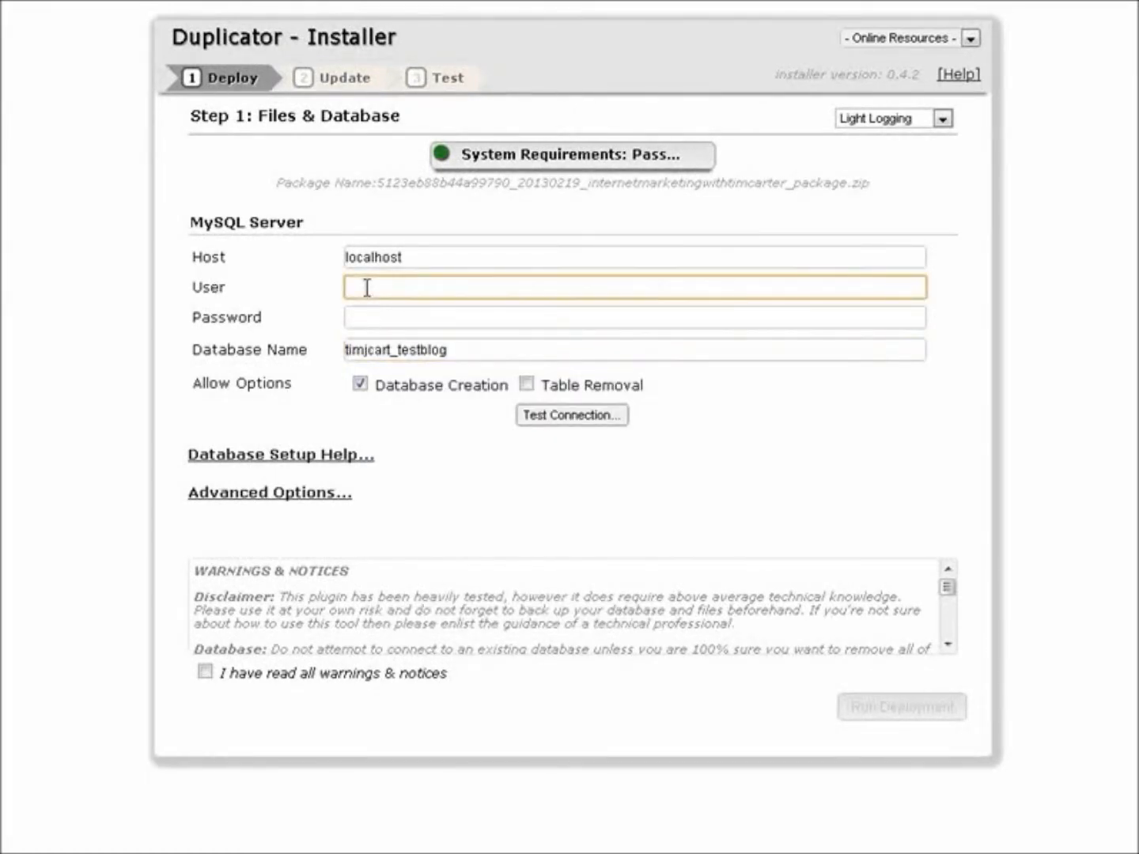
pyautogui.rightClick(367, 289)
pyautogui.click(427, 407)
pyautogui.press('BackSpace')
# Step: Copy the database password from the Notepad notes and paste it as the Duplicator installer's Password
pyautogui.hotkey('alt', 'Tab')
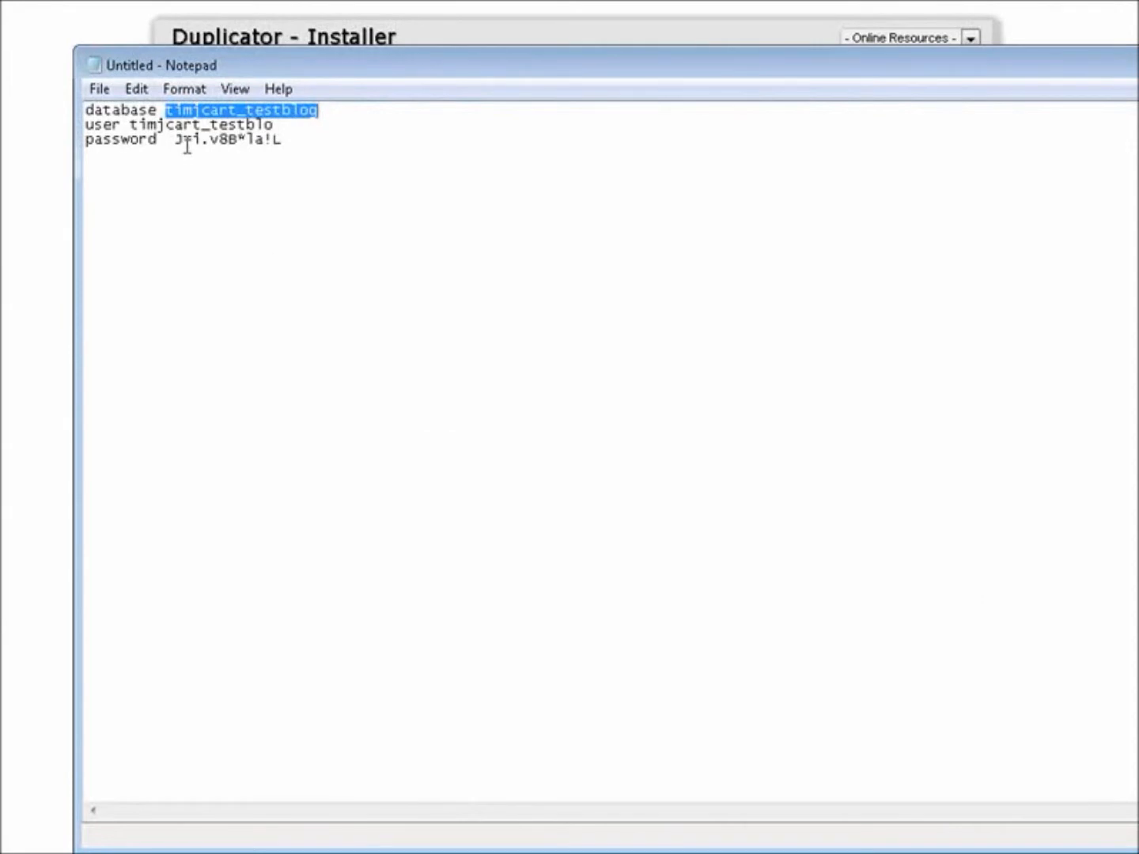
pyautogui.moveTo(174, 141); pyautogui.dragTo(274, 142)
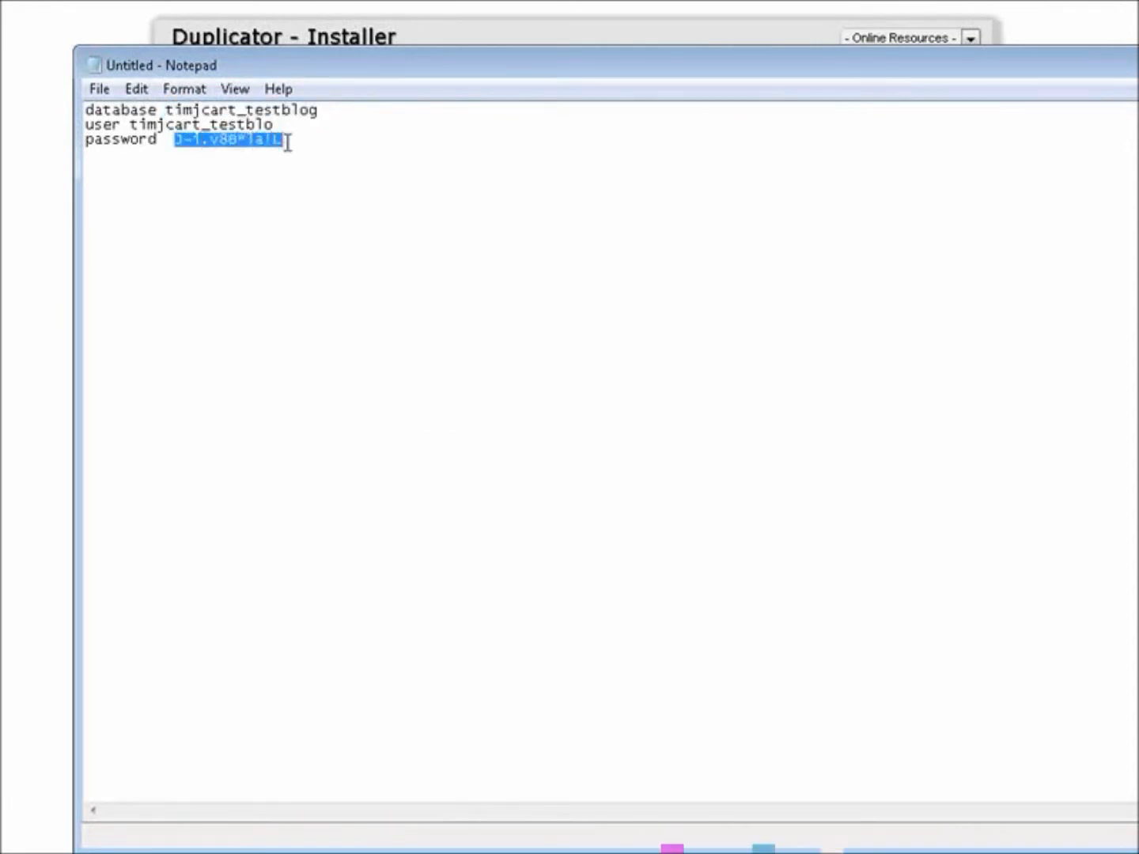
pyautogui.rightClick(267, 145)
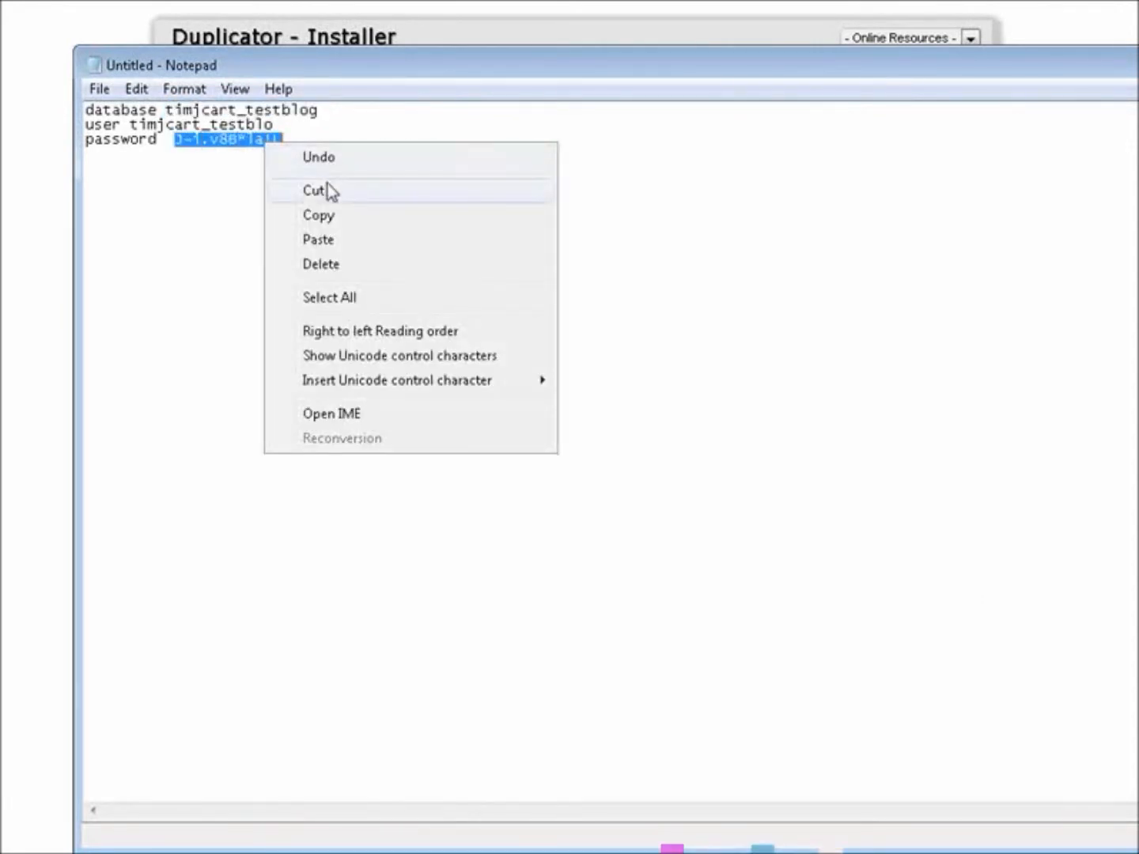
pyautogui.click(330, 219)
pyautogui.click(35, 173)
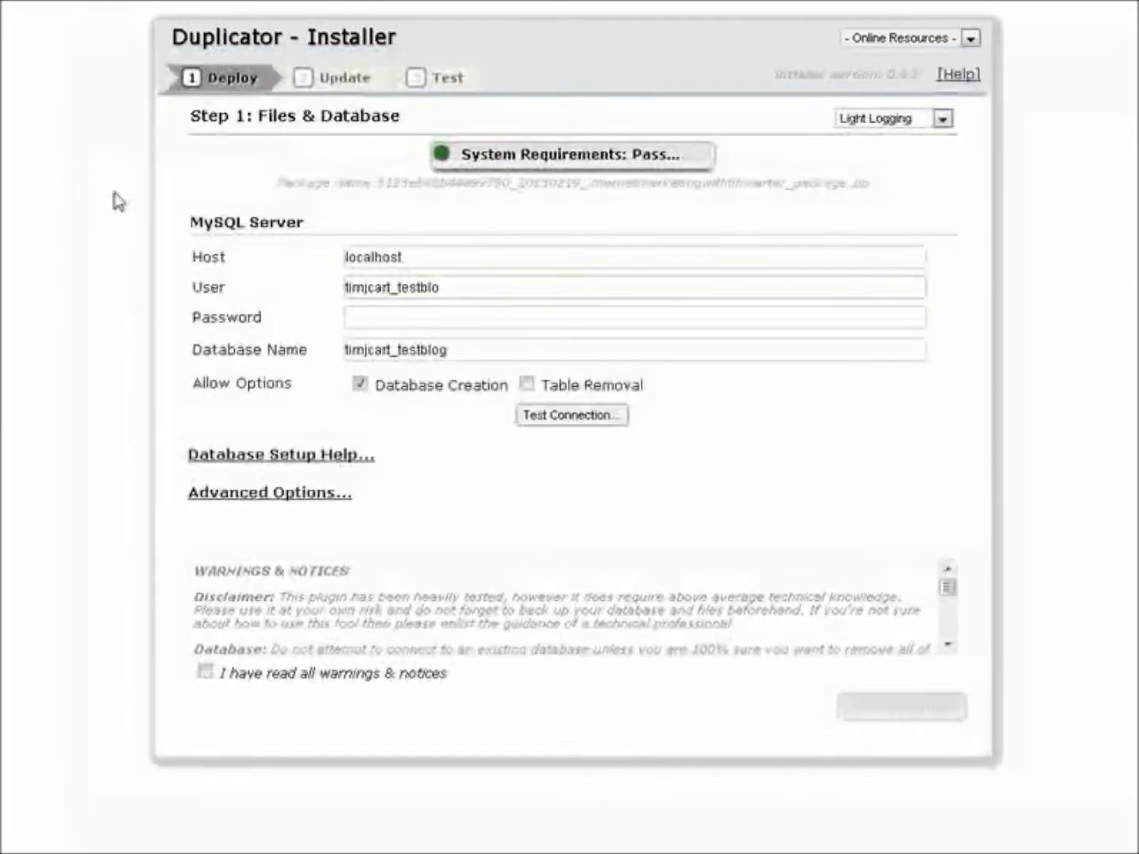
pyautogui.click(361, 317)
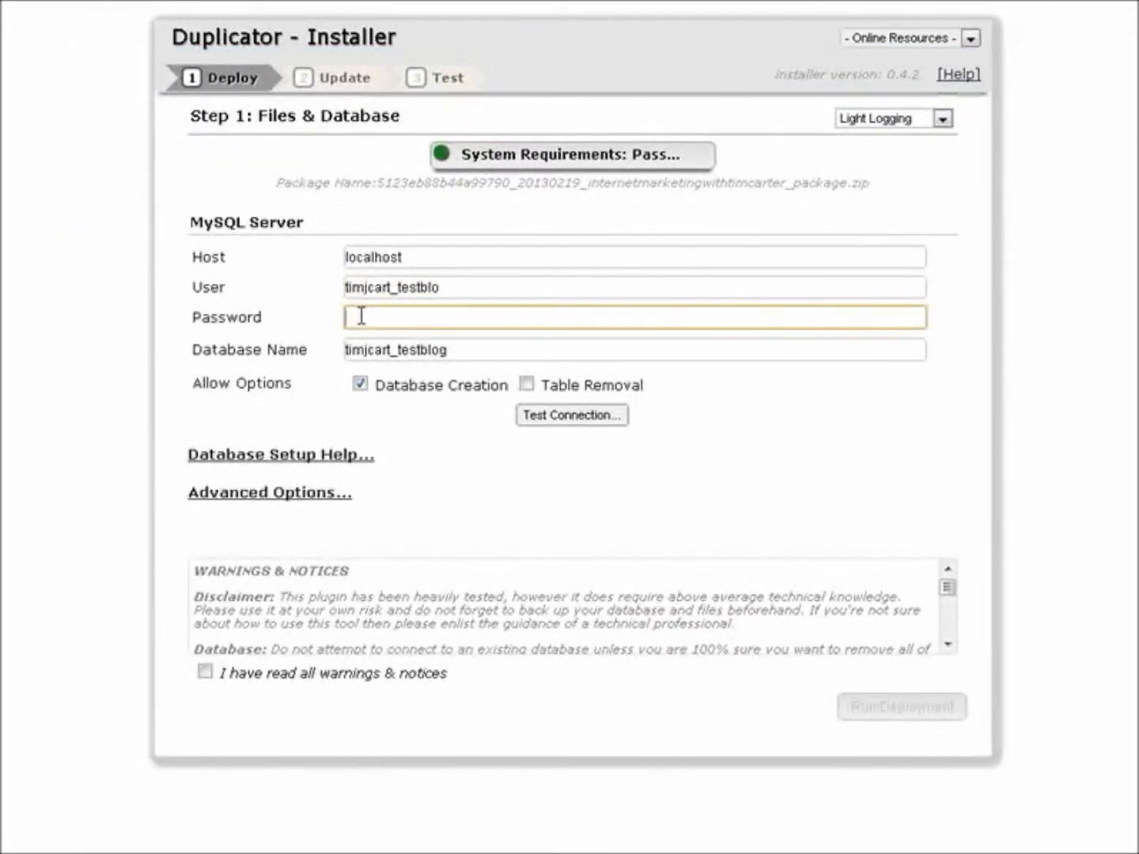
pyautogui.rightClick(361, 318)
pyautogui.click(420, 439)
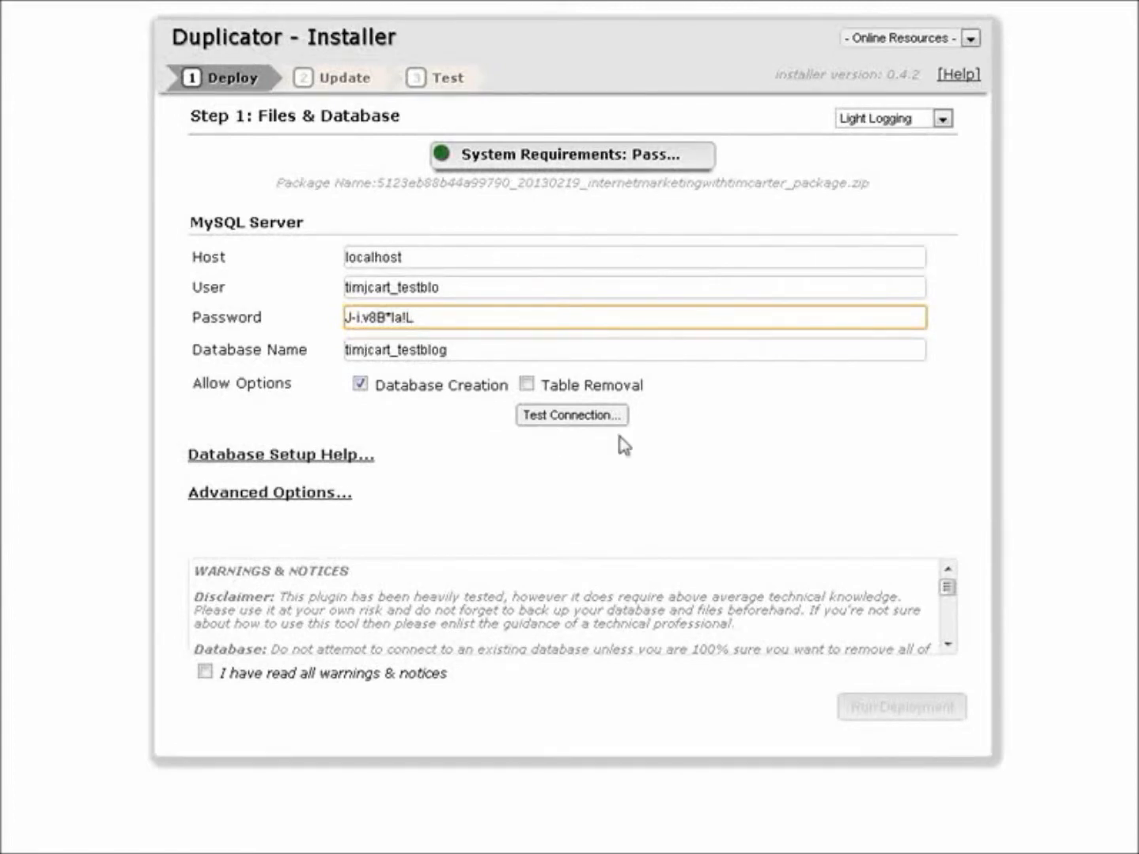
# Step: Test the installer's MySQL connection with the entered parameters and close the result dialog
pyautogui.click(568, 416)
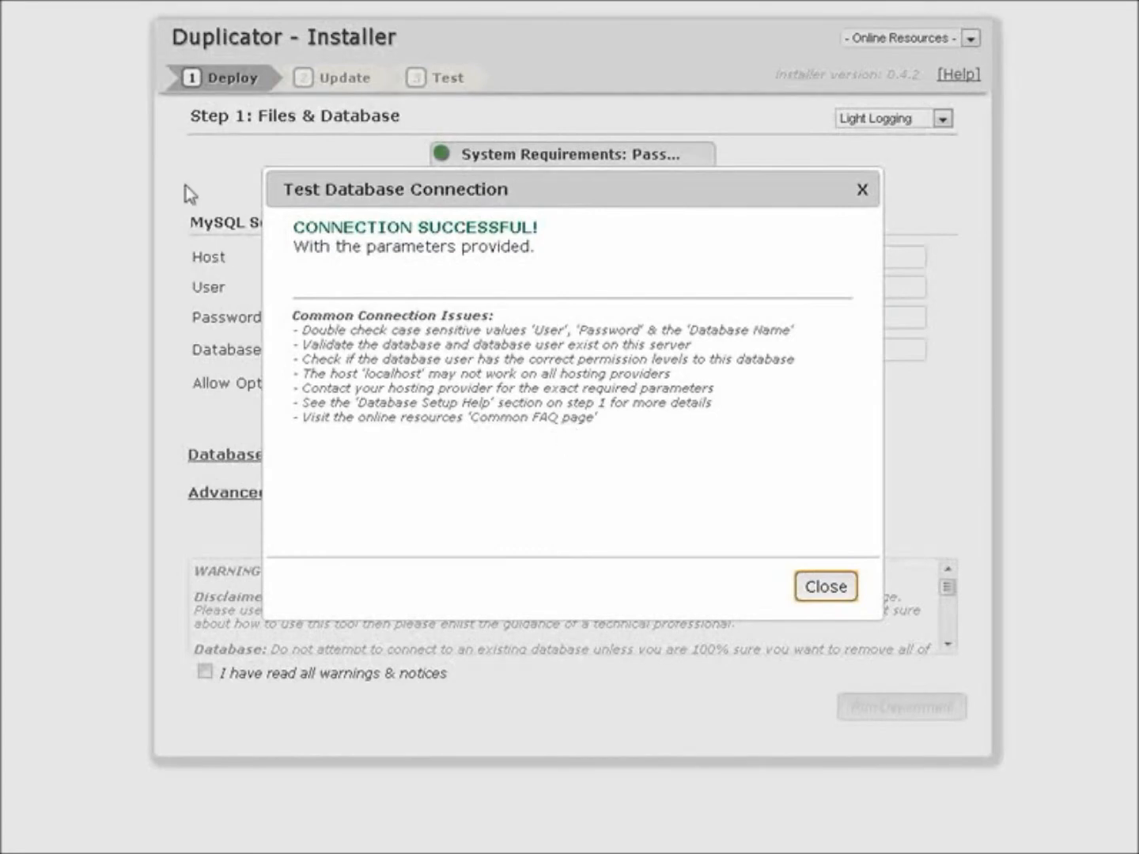
pyautogui.click(815, 589)
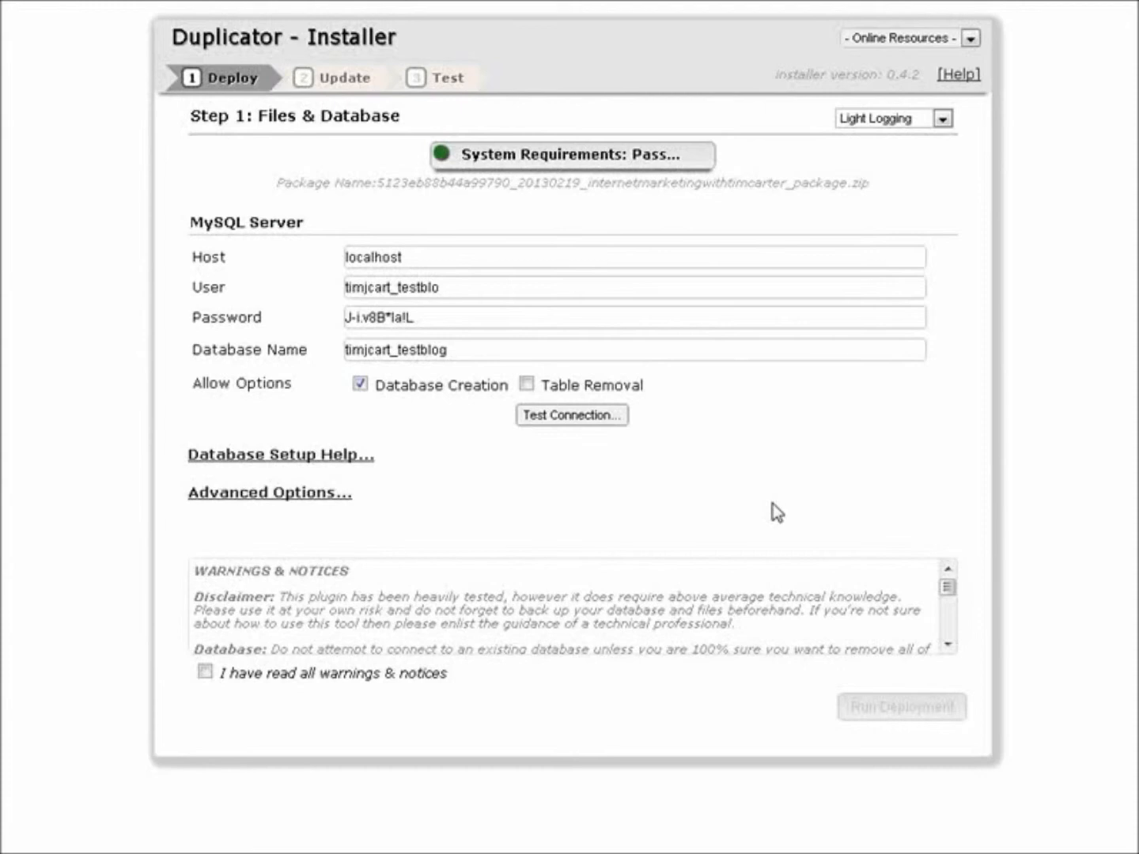
# Step: Accept the installer's warnings and notices, run the deployment and confirm the installation settings
pyautogui.scroll(-5, 306, 610)
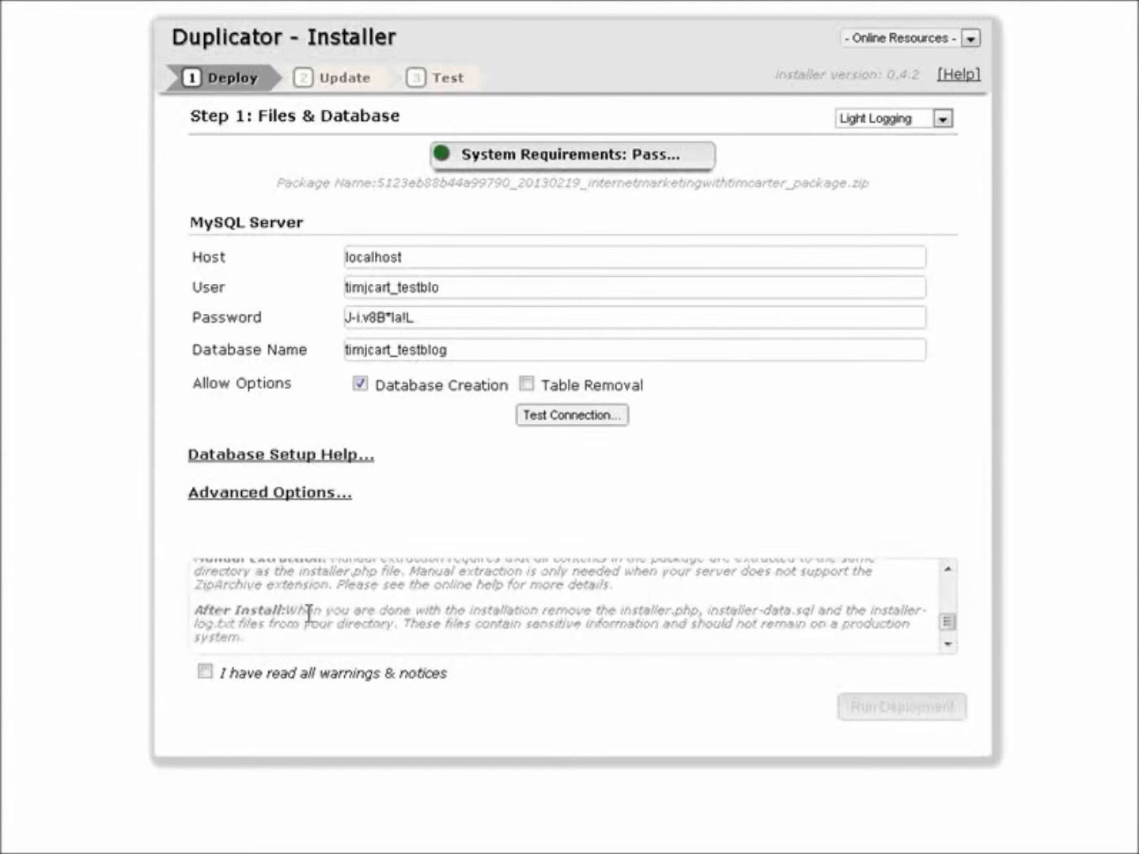
pyautogui.click(205, 673)
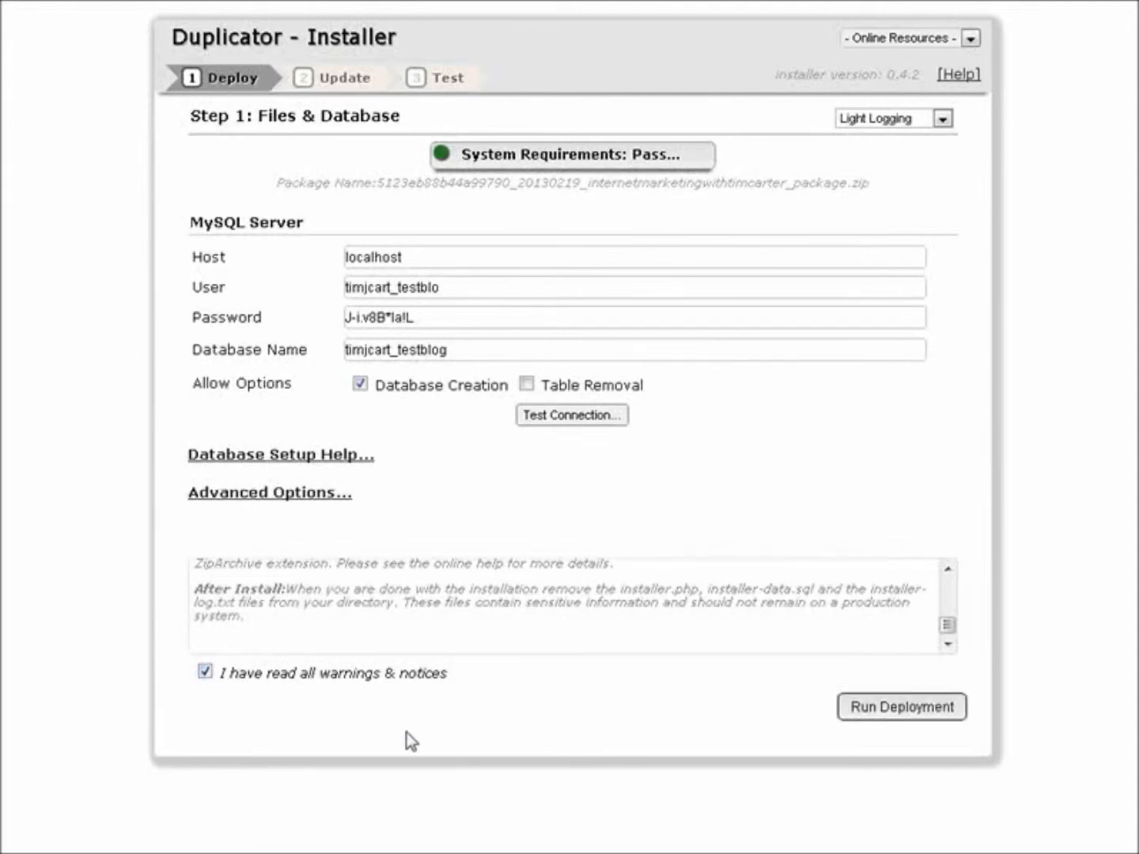
pyautogui.click(874, 715)
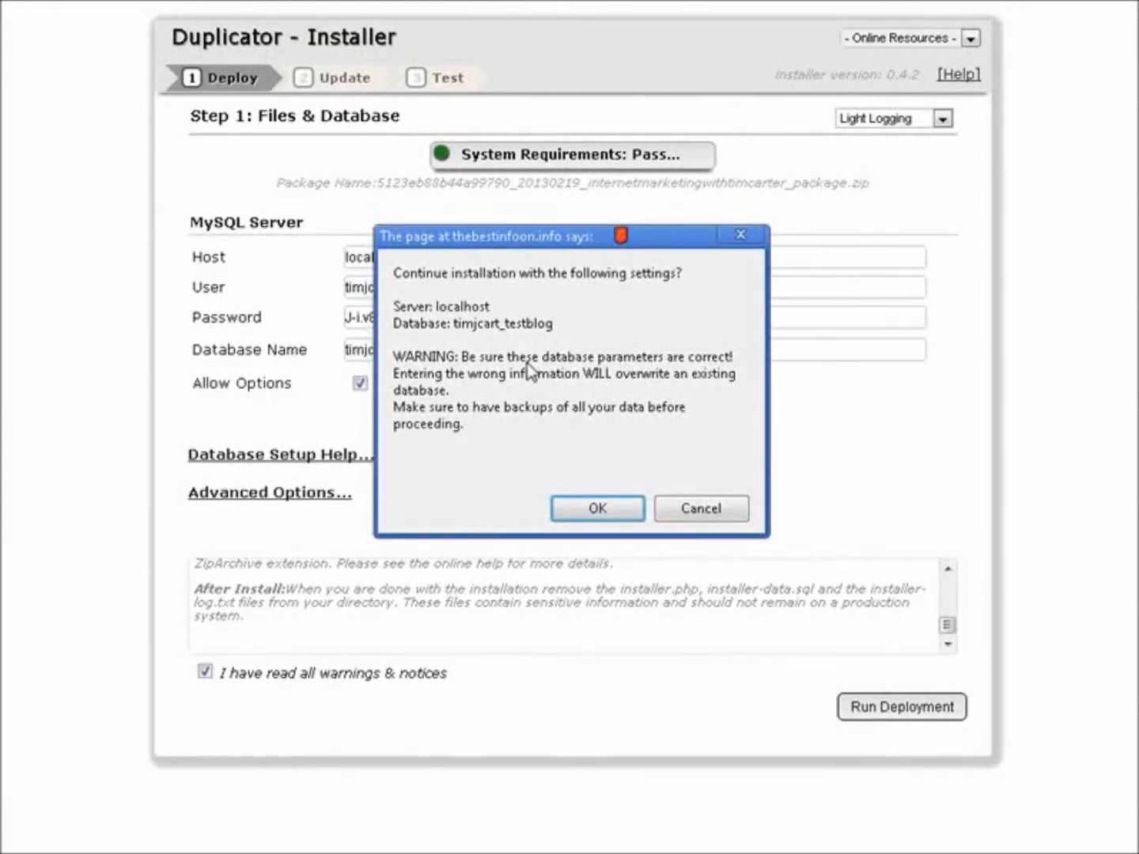
pyautogui.click(611, 509)
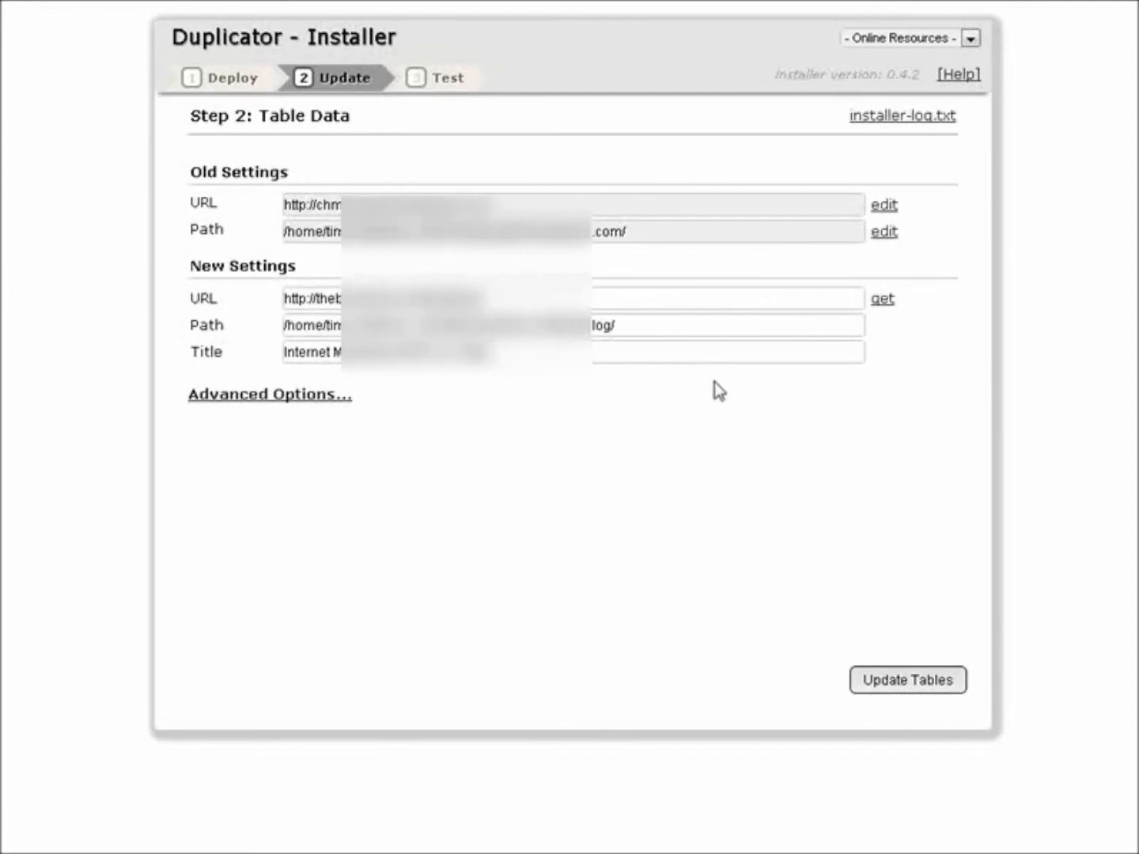
# Step: Expand the advanced options of the Table Data step and update the tables with the prefilled settings
pyautogui.click(288, 395)
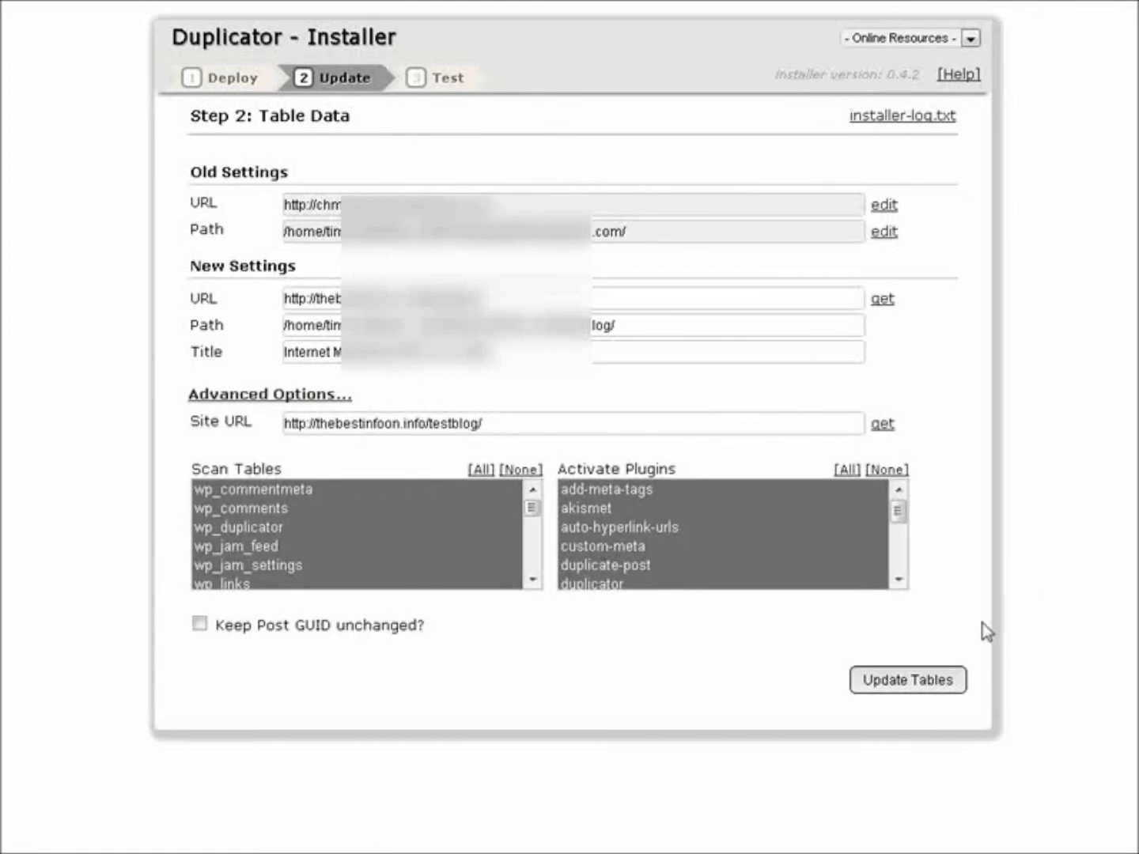
pyautogui.click(910, 681)
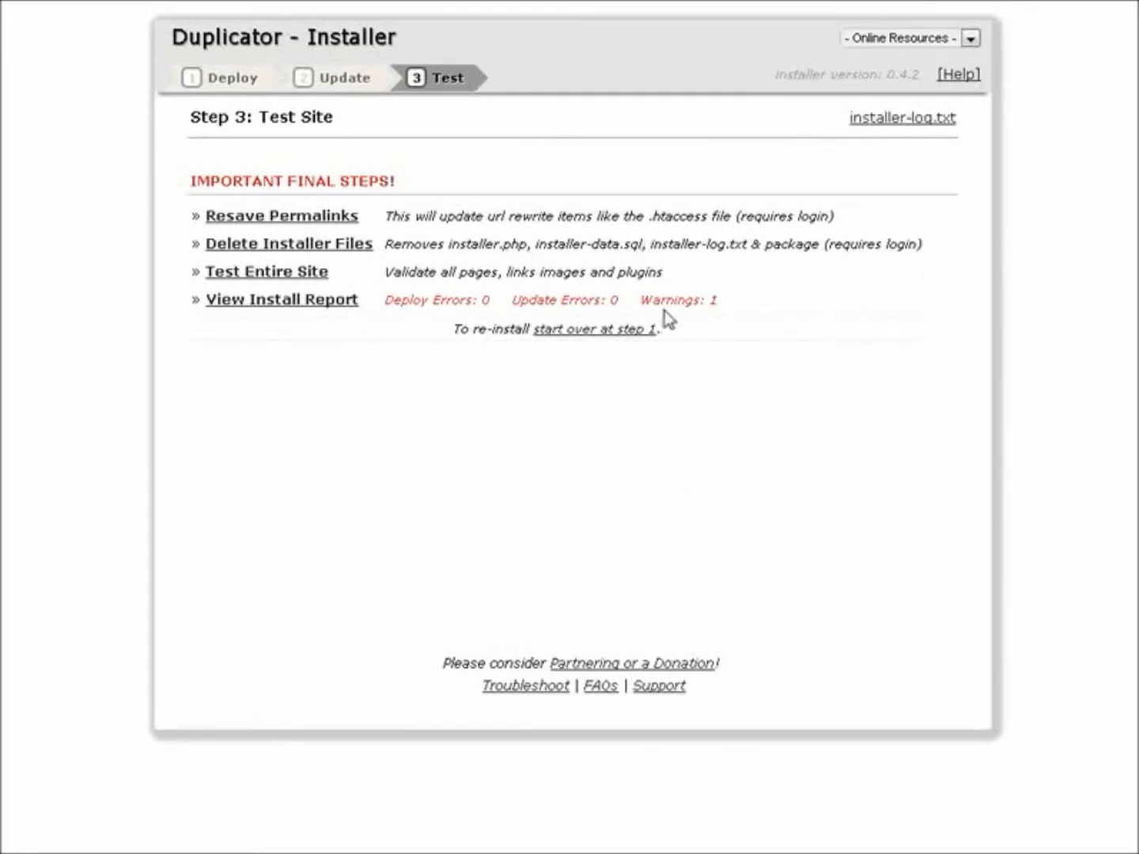
# Step: View the install report on the Test Site step and open the general warnings for review
pyautogui.click(347, 310)
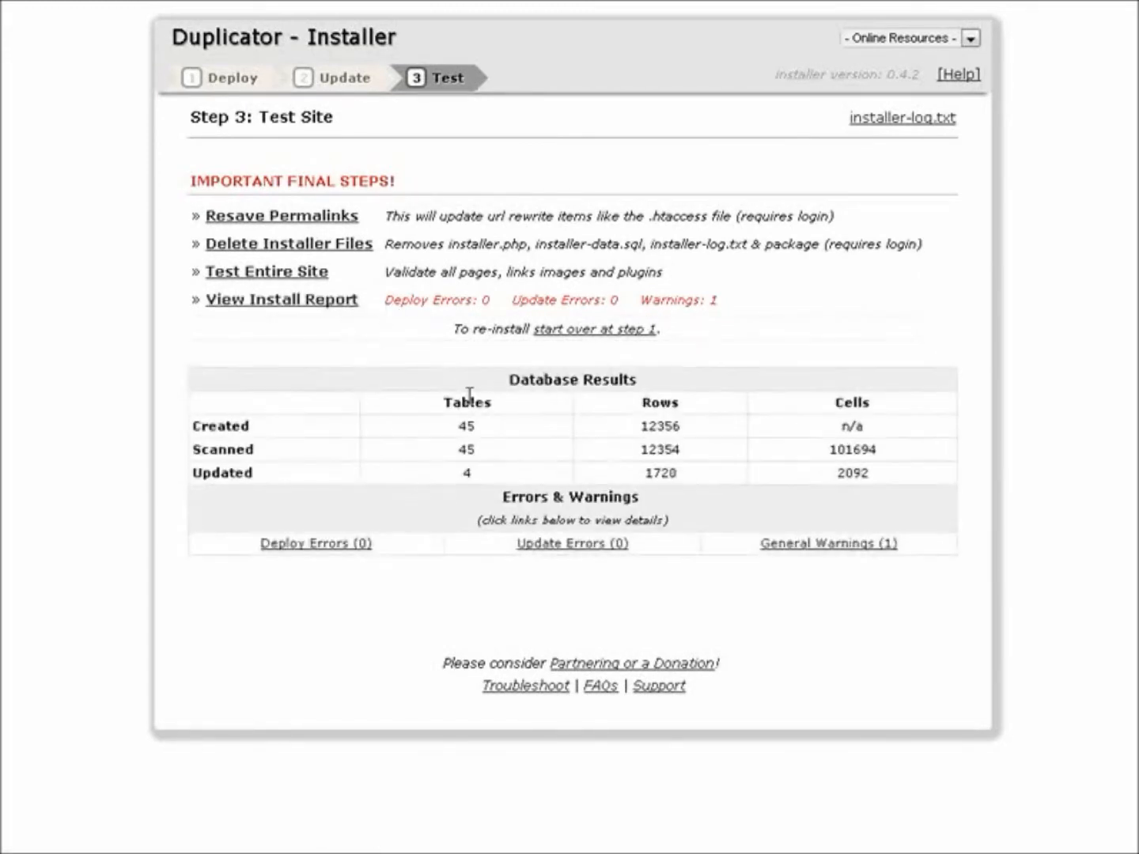
pyautogui.click(815, 545)
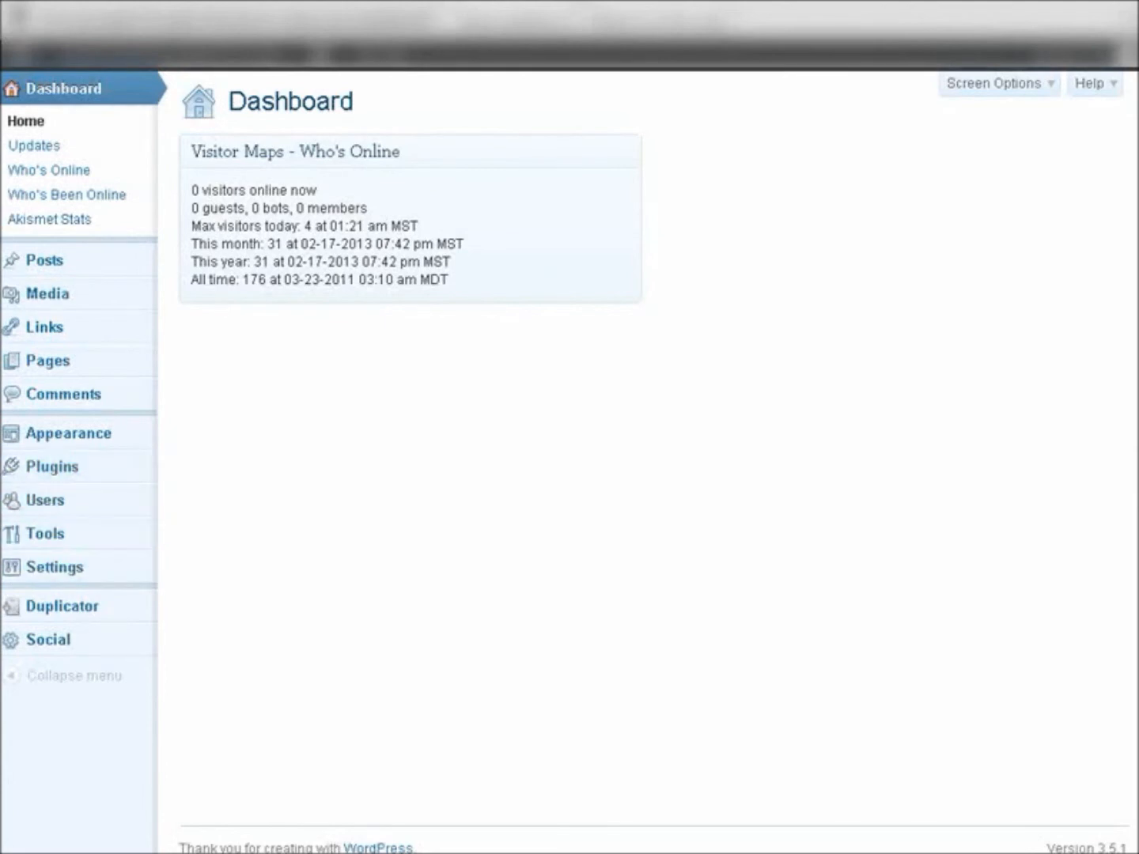
# Step: Open the Permalink settings of the cloned site and save them with the existing custom structure /%category%/%postname%/
pyautogui.moveTo(48, 581)
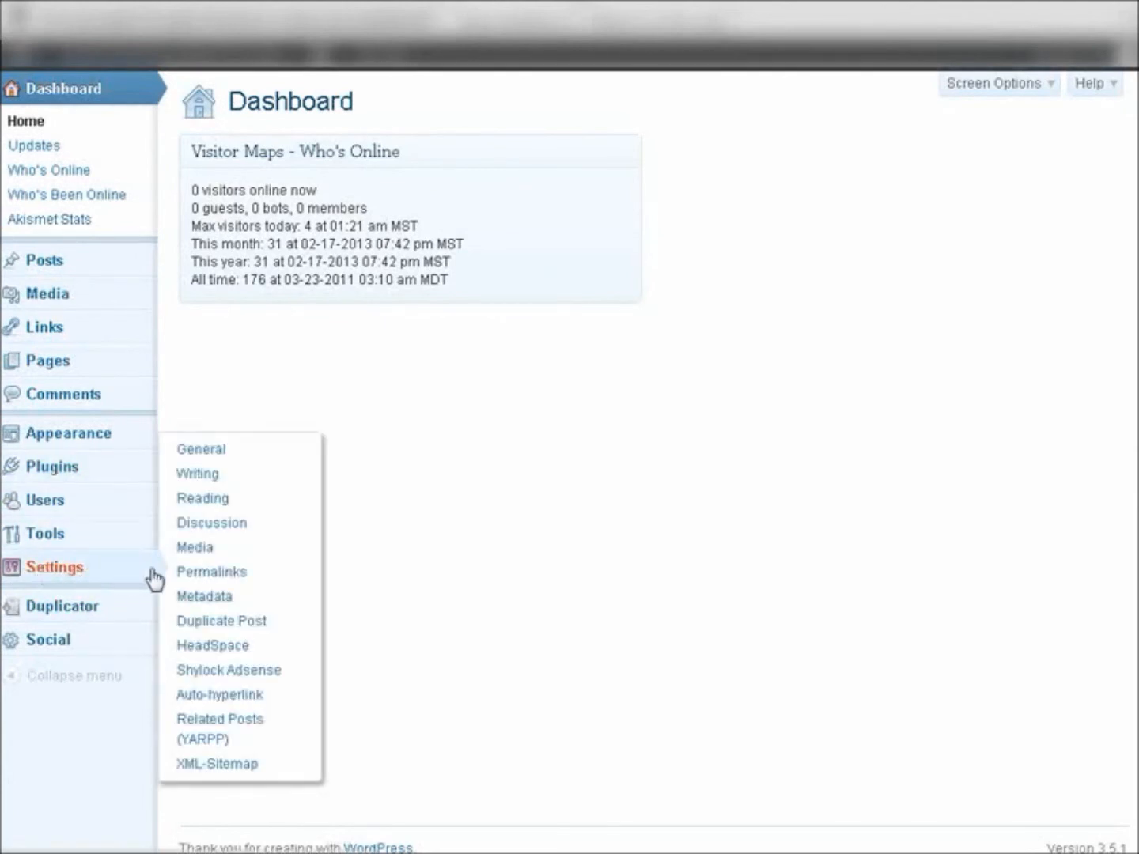
pyautogui.click(198, 572)
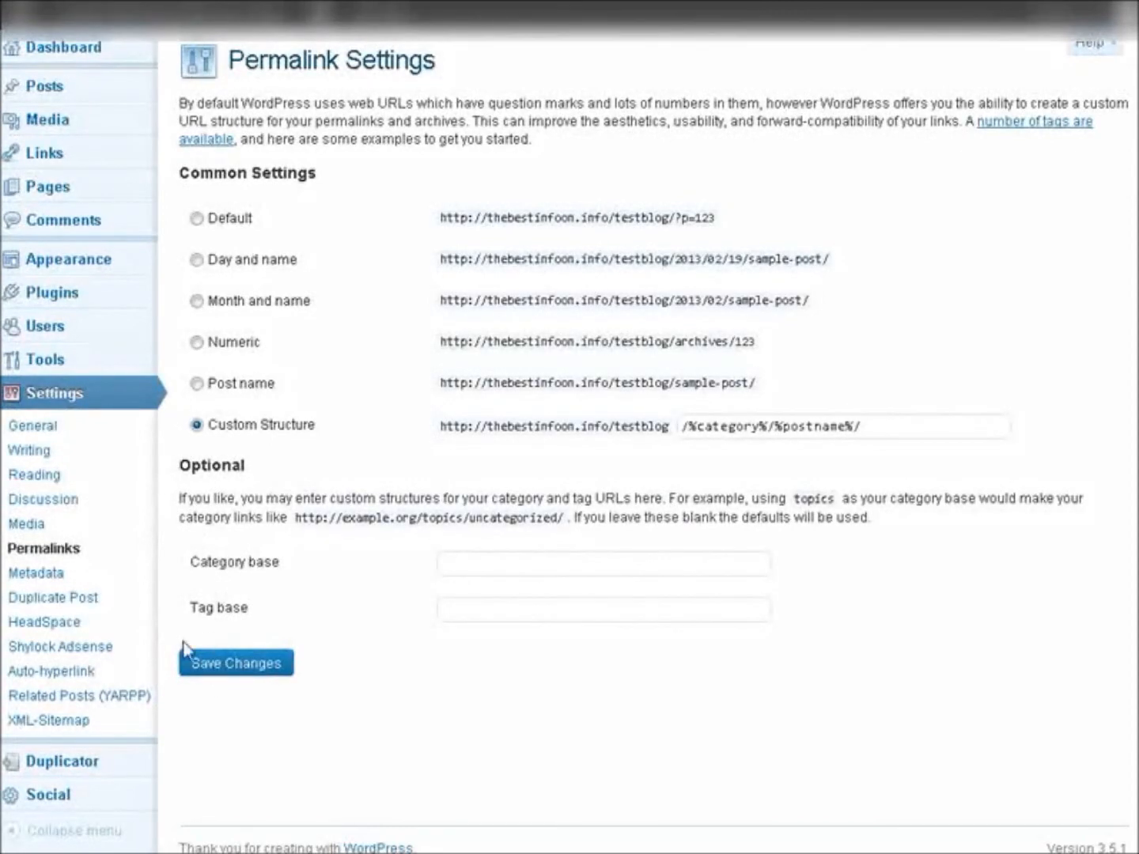
pyautogui.click(230, 664)
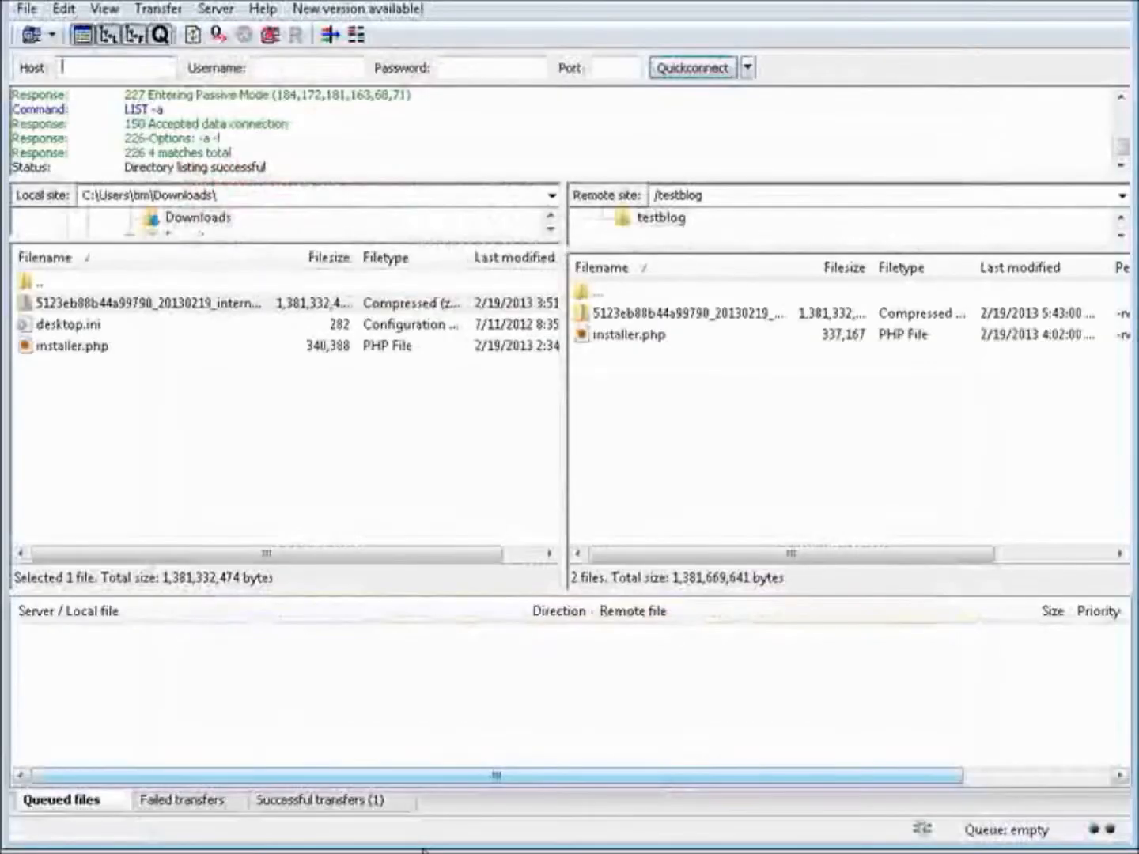
# Step: Switch to the FTP client, refresh the directory listings and look through the files in the remote testblog folder
pyautogui.click(105, 9)
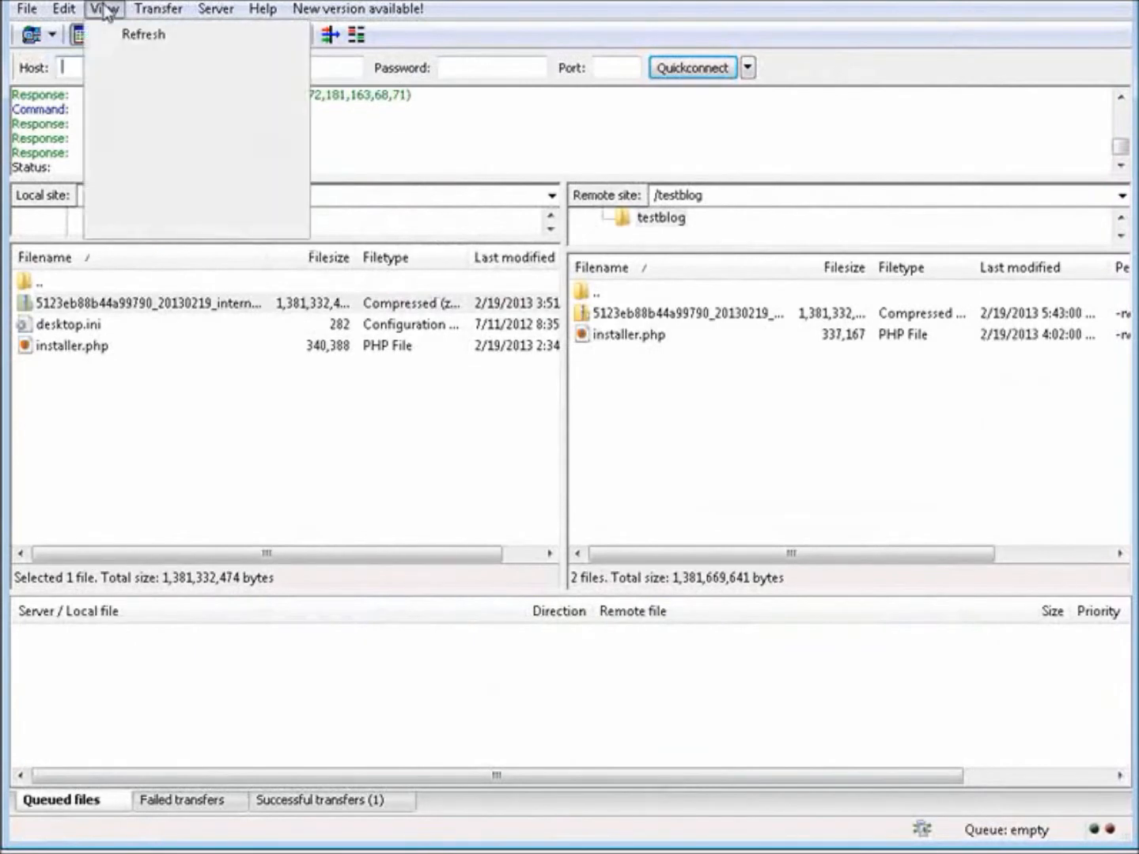
pyautogui.click(118, 45)
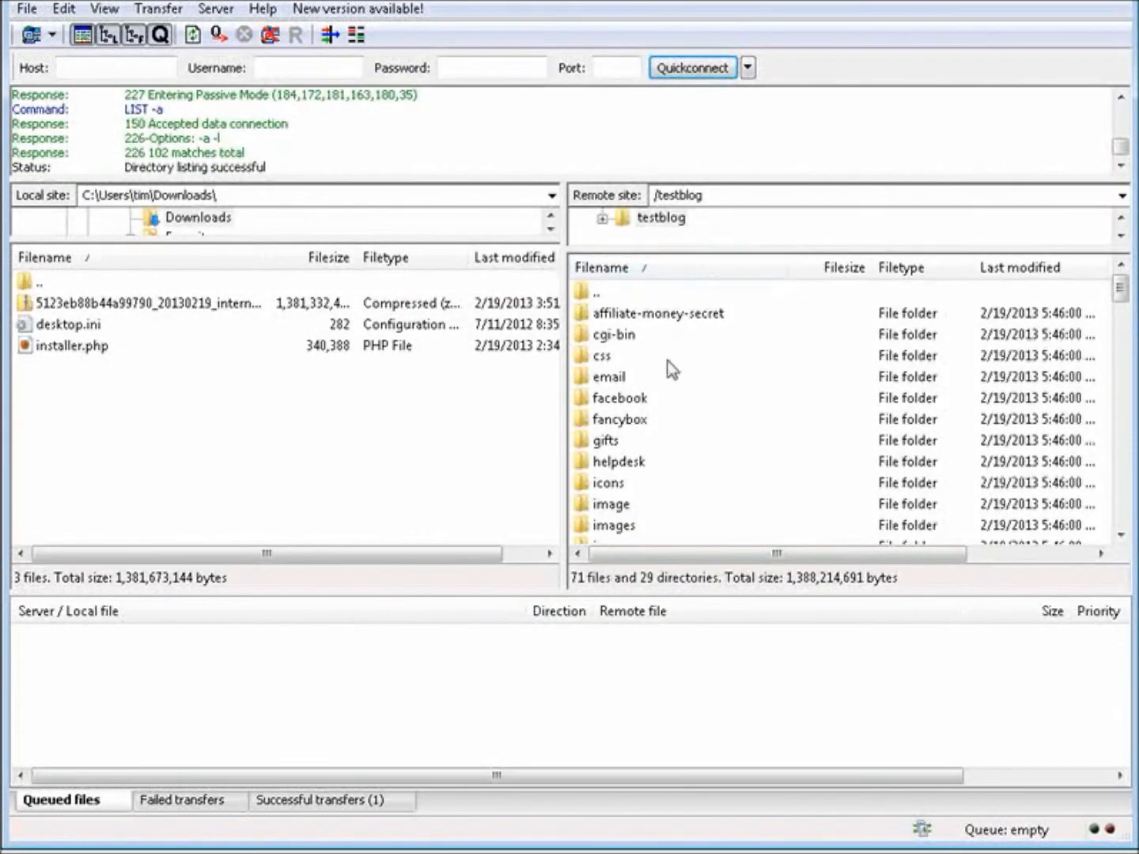
pyautogui.click(688, 398)
pyautogui.scroll(-8, 694, 400)
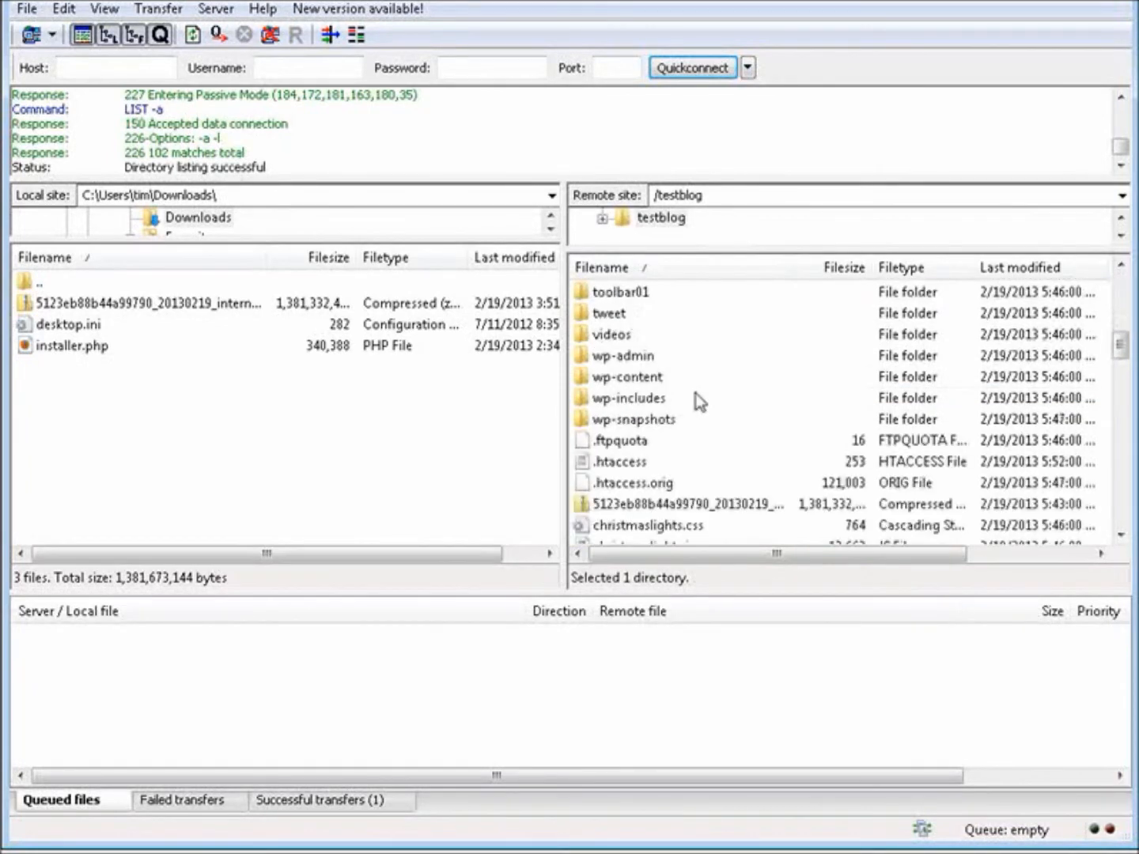
pyautogui.scroll(-4, 695, 403)
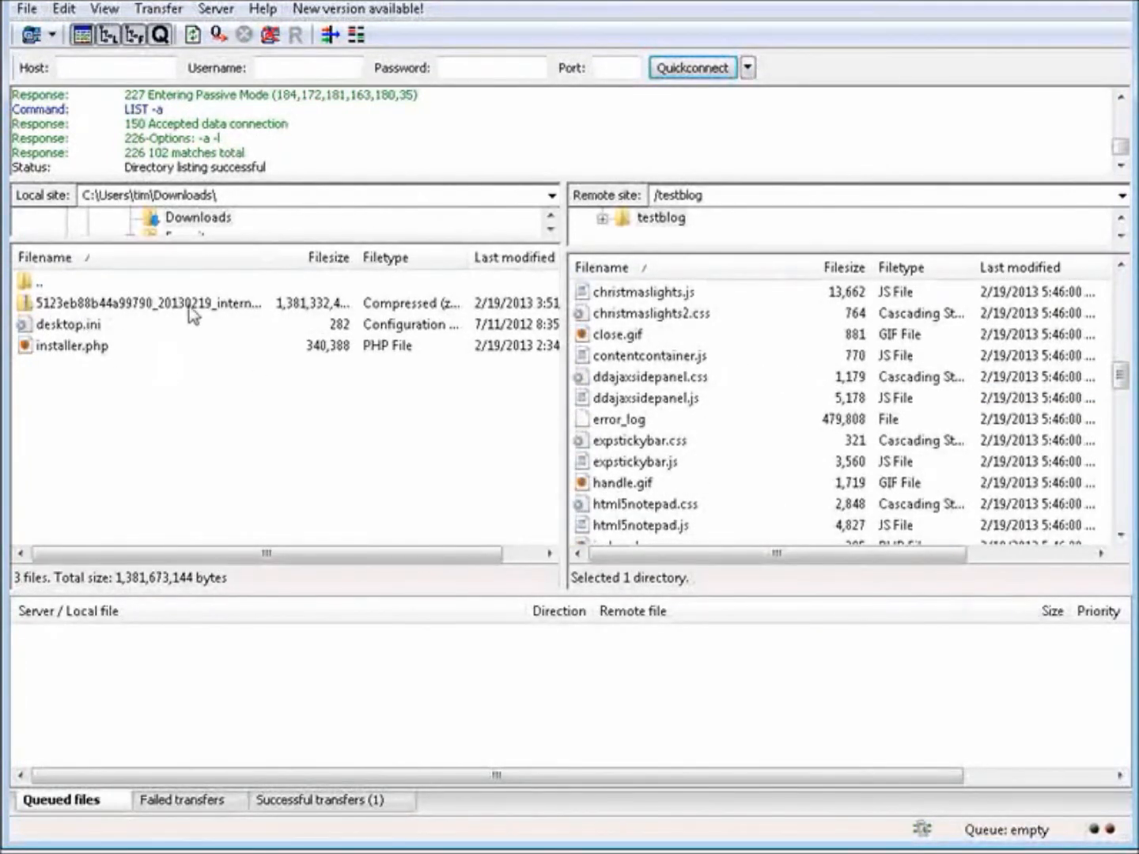
# Step: Delete the Duplicator zip package and installer.php from the remote testblog folder and confirm the deletion
pyautogui.scroll(2, 715, 389)
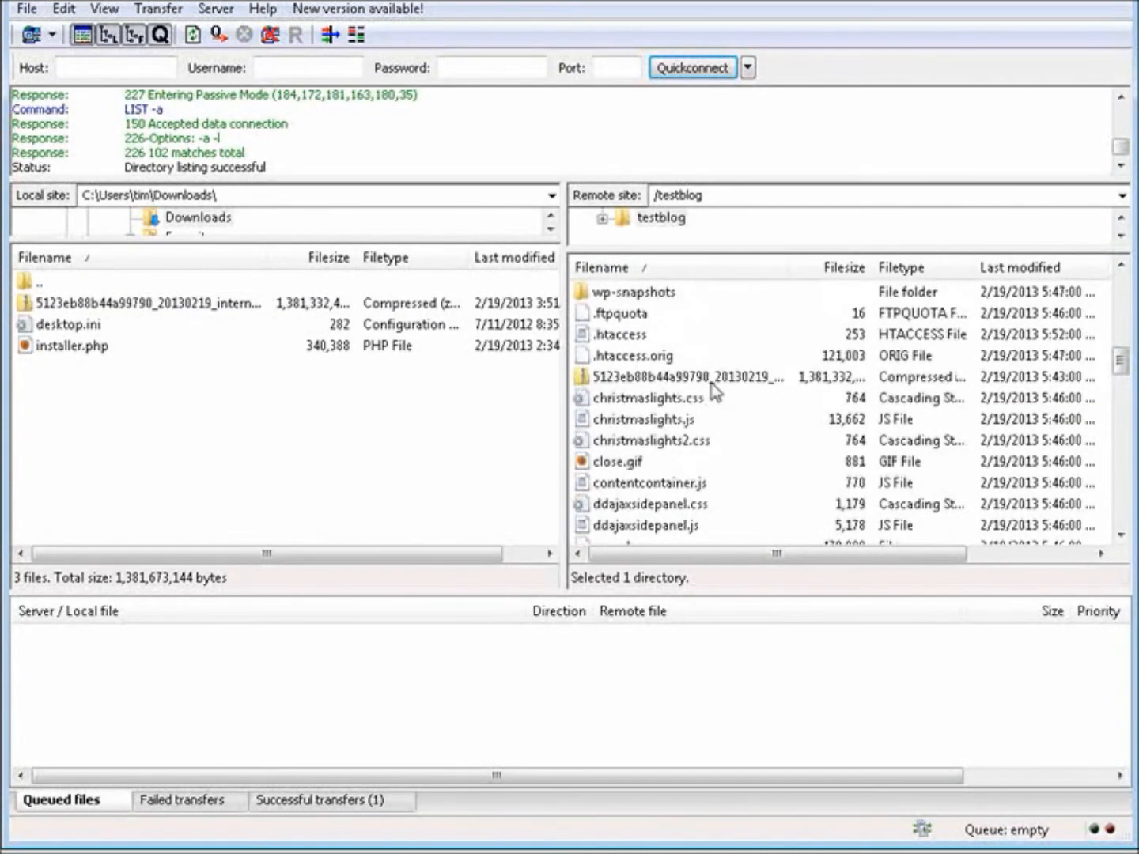
pyautogui.click(653, 385)
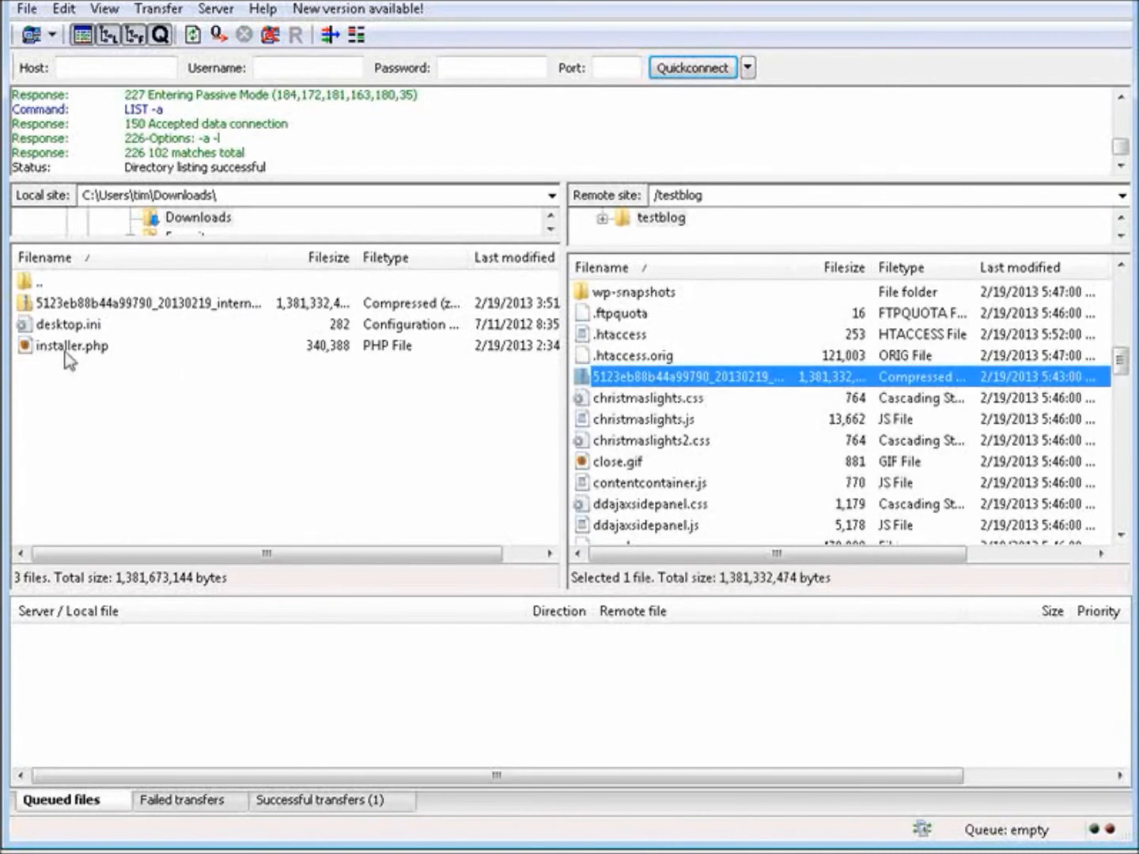
pyautogui.scroll(-2, 630, 427)
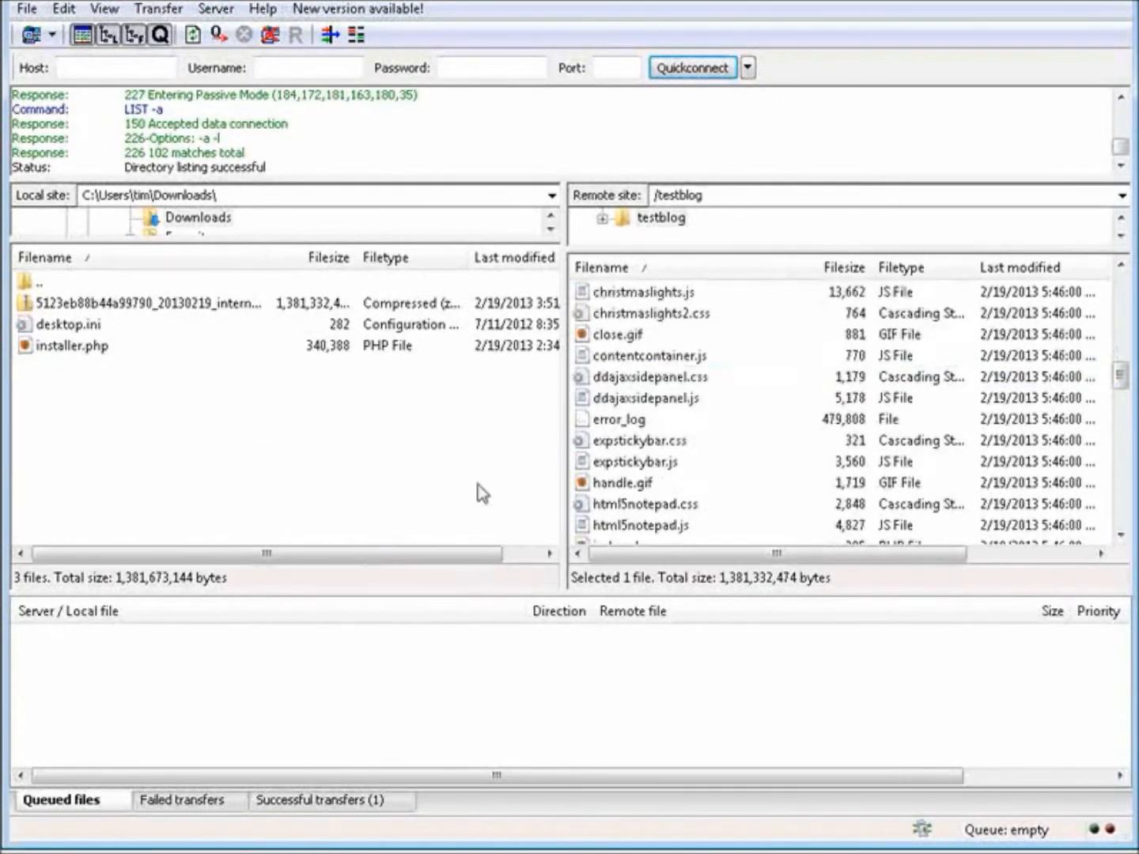
pyautogui.scroll(-2, 681, 506)
pyautogui.keyDown('ctrl'); pyautogui.click(598, 489); pyautogui.keyUp('ctrl')
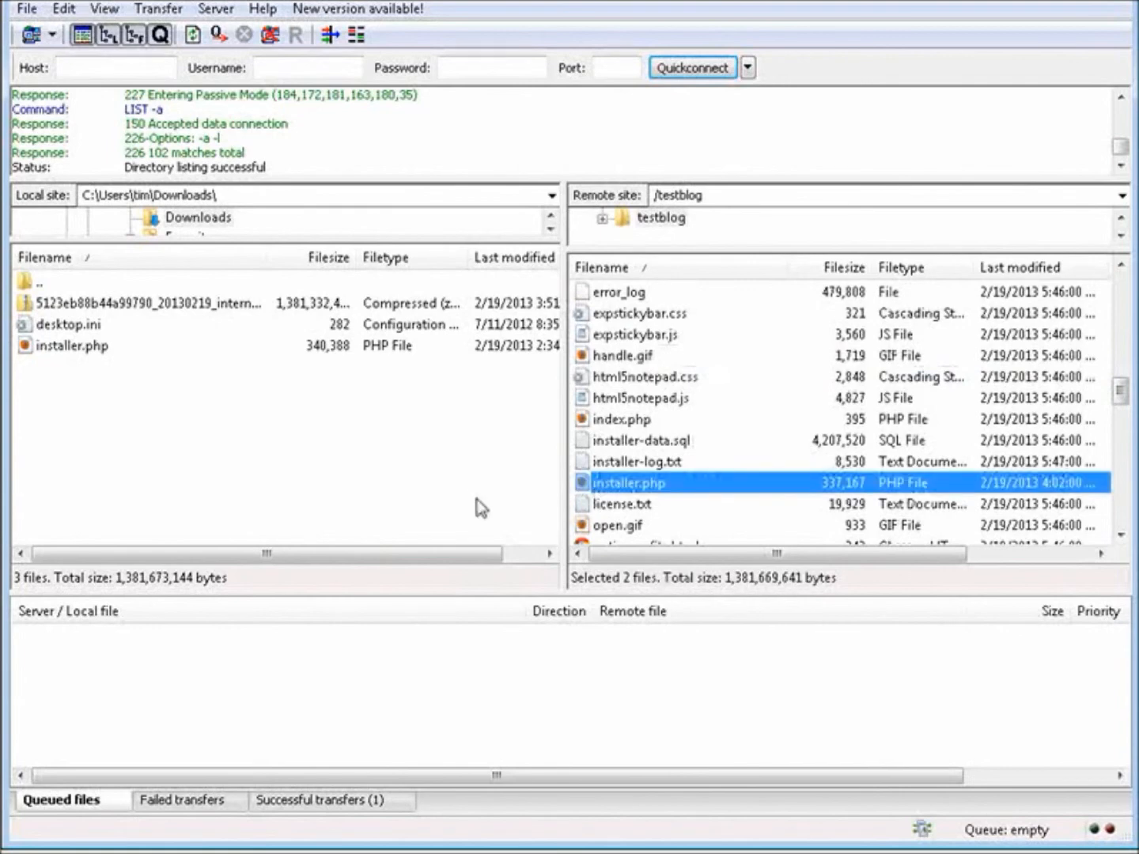
pyautogui.scroll(4, 712, 391)
pyautogui.scroll(-4, 574, 398)
pyautogui.press('Delete')
pyautogui.press('Return')
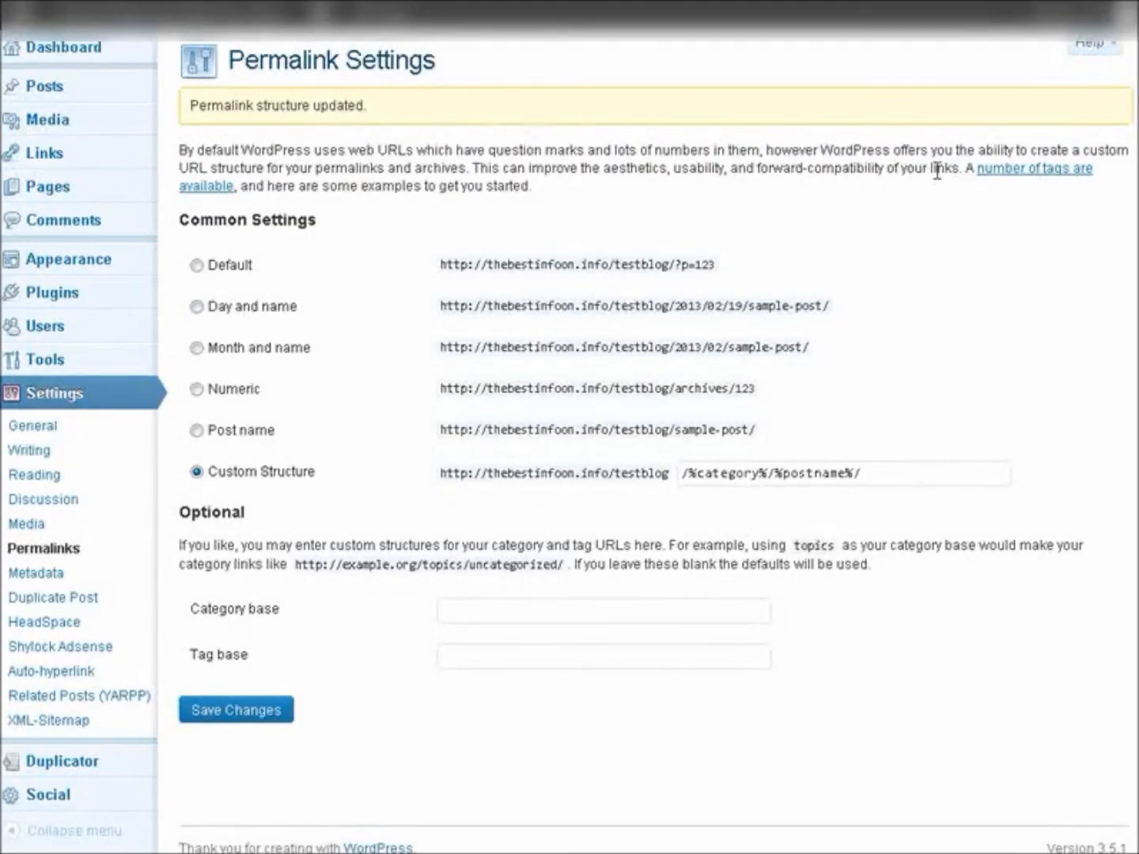
# Step: Switch back to the WordPress admin in the browser and visit the cloned testblog site
pyautogui.moveTo(107, 17)
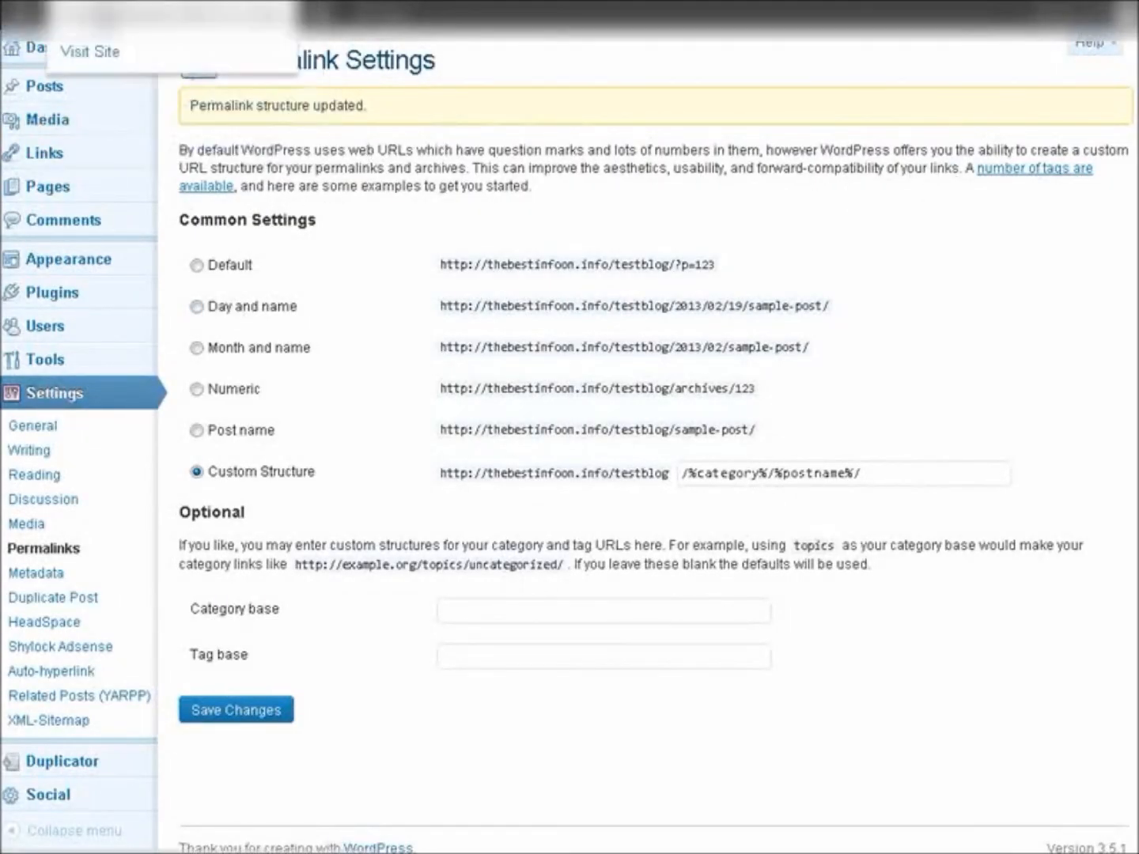